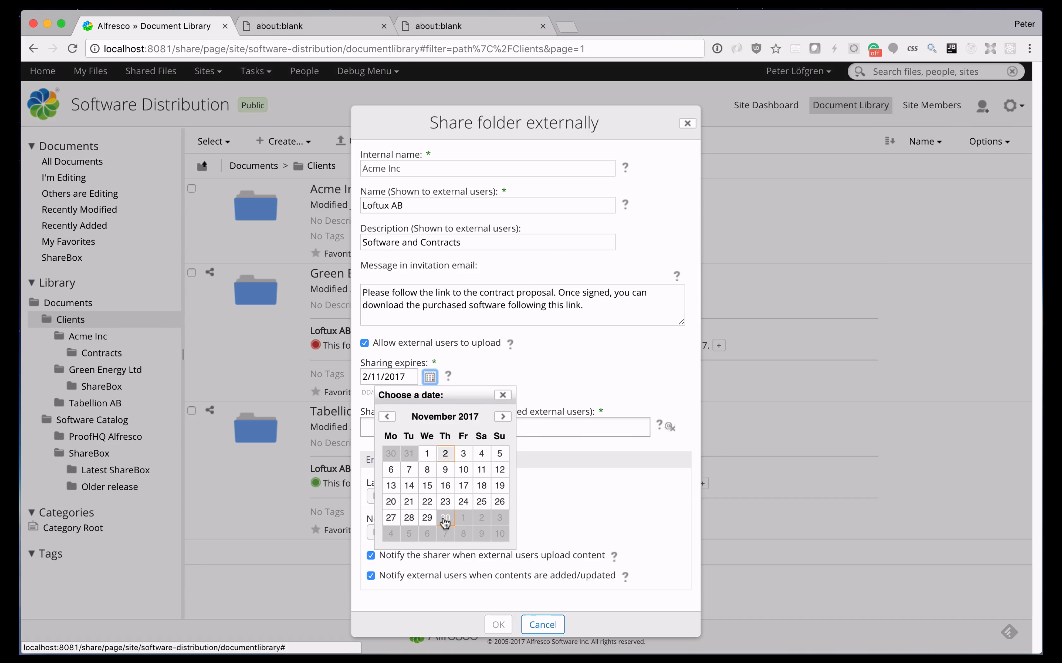
Set the sharing expiry date to 30/11/2017 and add the invited external user's e-mail address to the share
left_click(445, 517)
left_click(392, 425)
type("jon")
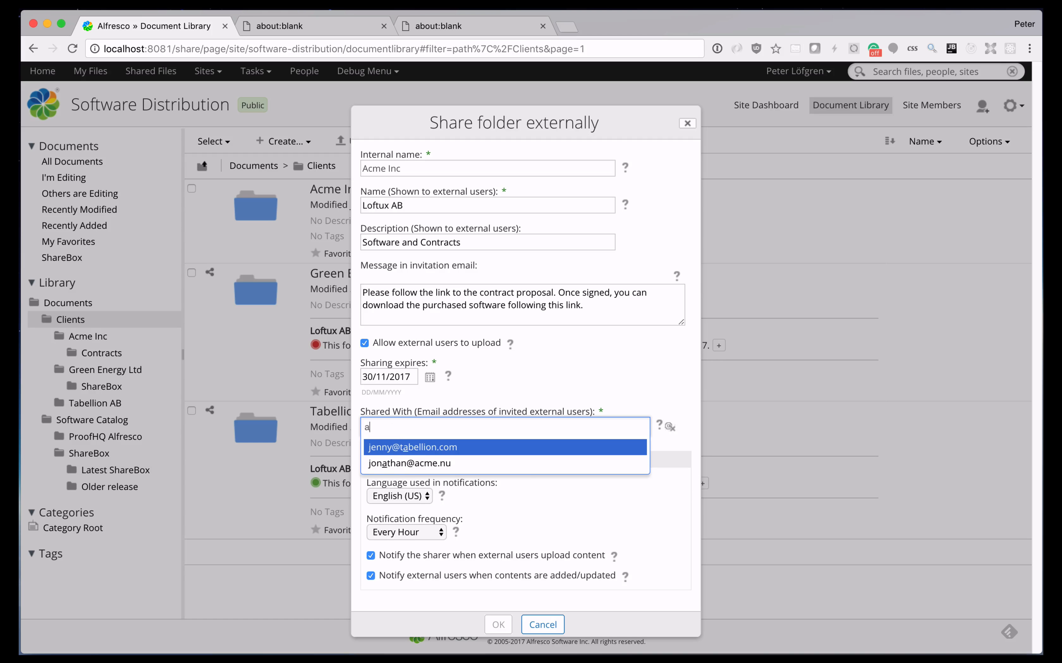
key("Return")
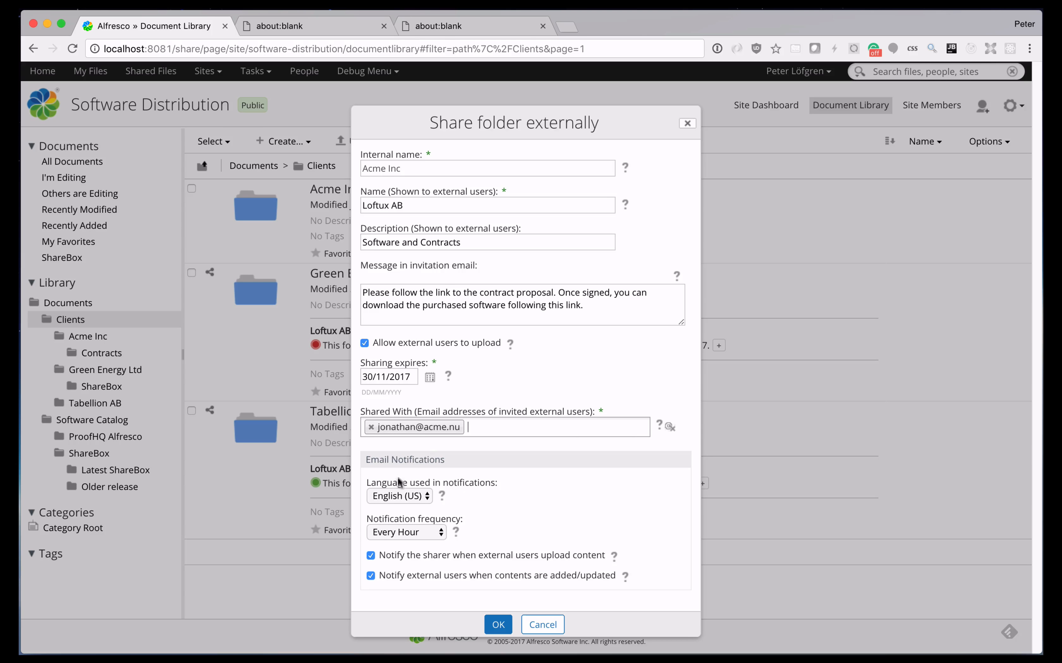
Keep the notification language at English (US) and the frequency at Every Hour, and share the Acme Inc folder externally
left_click(408, 495)
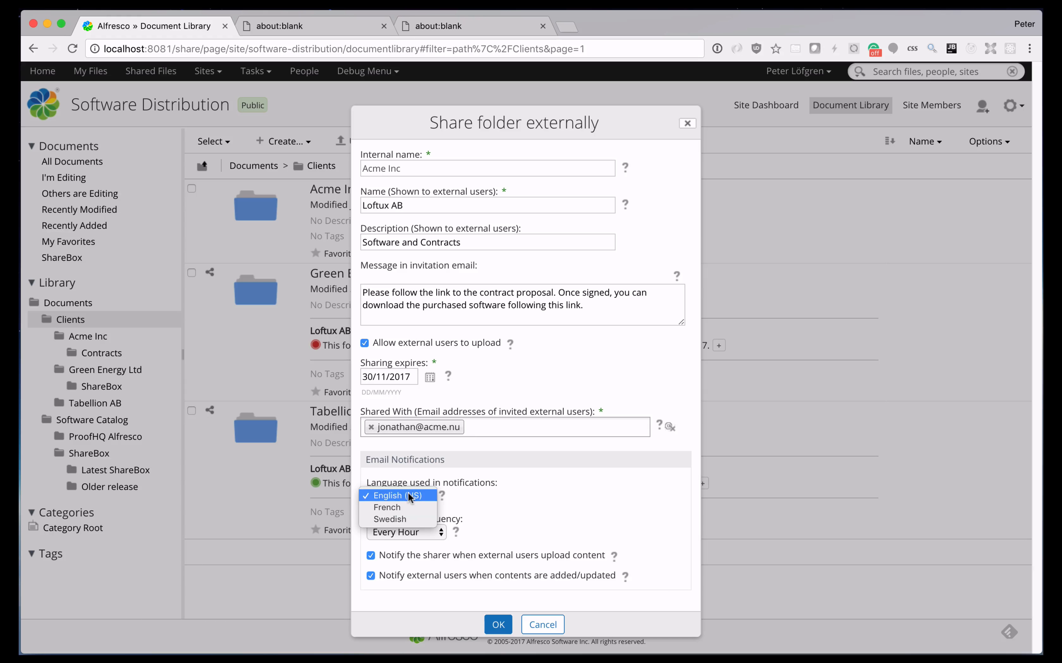
left_click(408, 495)
left_click(421, 533)
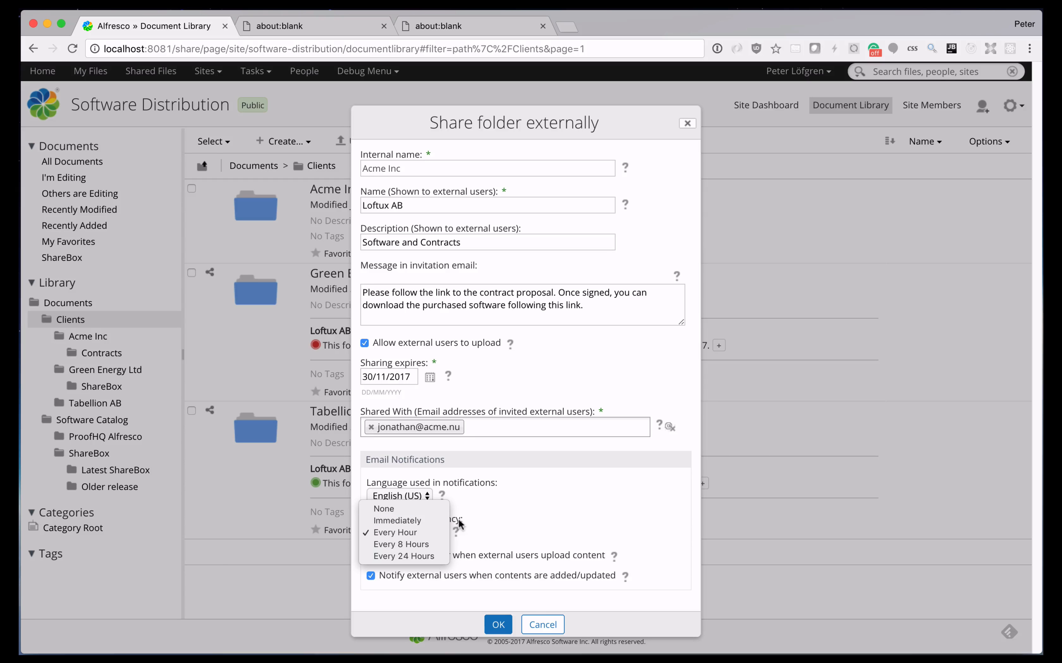
left_click(429, 533)
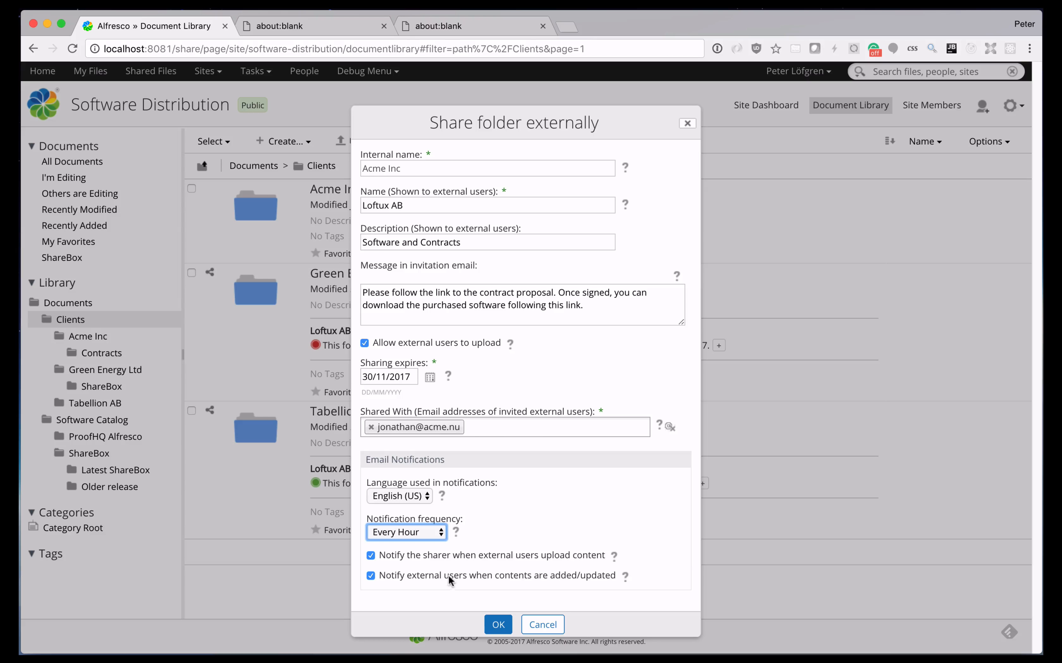
left_click(497, 624)
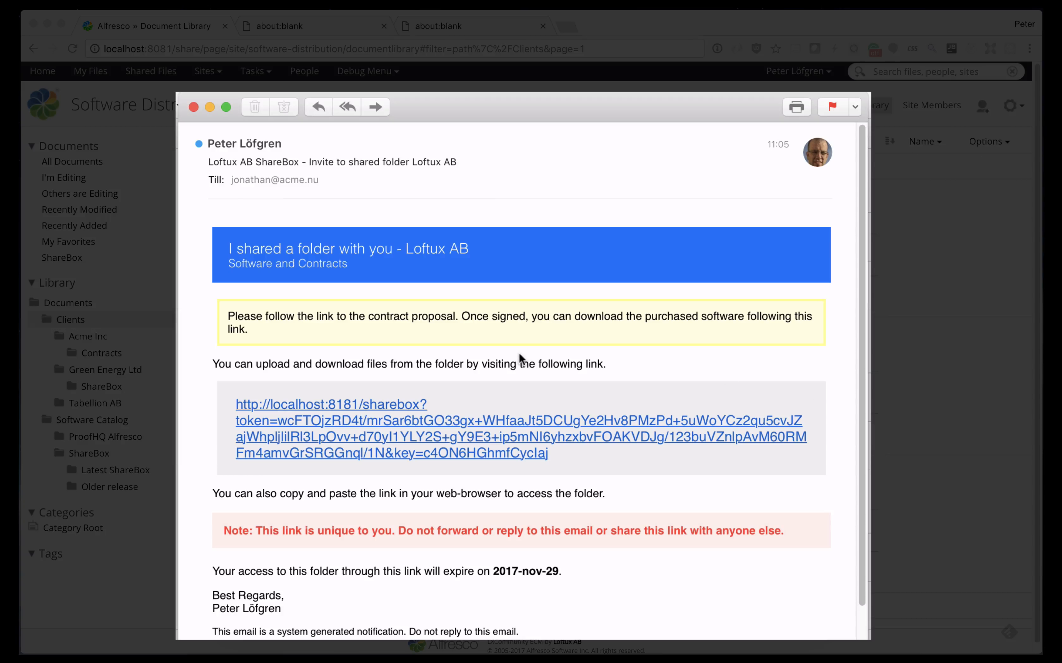
Copy the personal access link with its token from the invitation e-mail and open it in the first blank browser tab
right_click(330, 405)
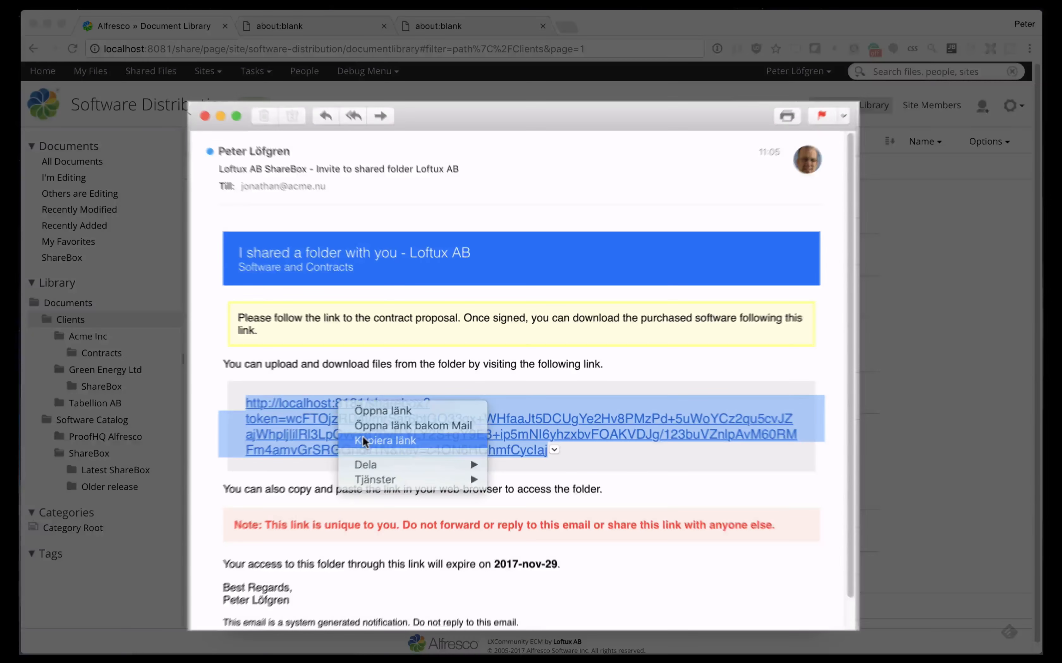
left_click(358, 442)
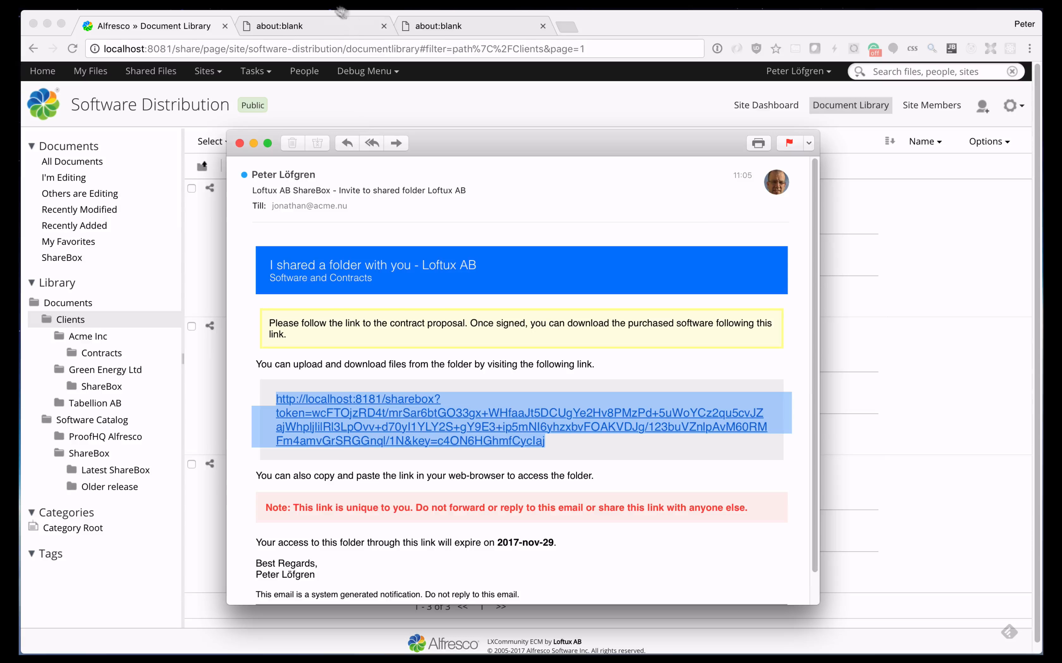
left_click(319, 28)
left_click(289, 44)
key("super+v")
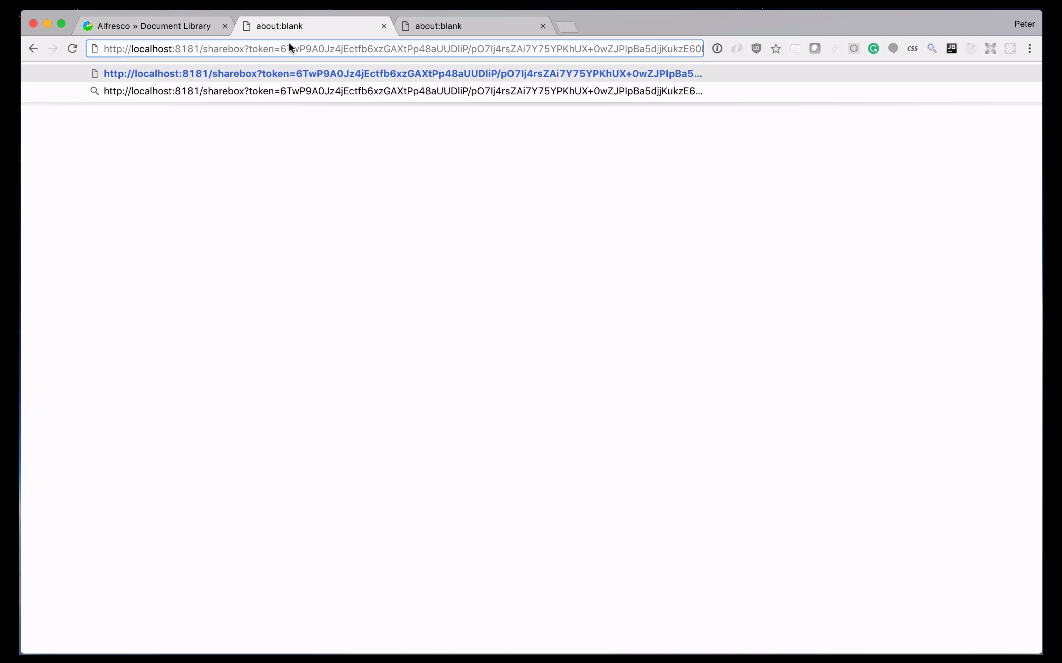
key("Return")
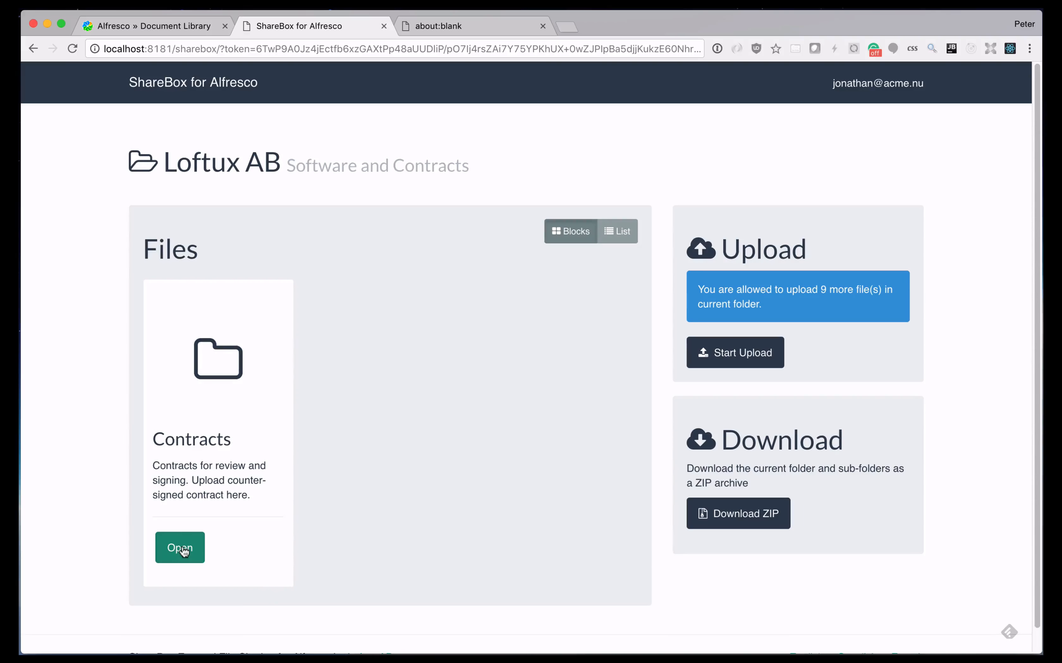
Open the shared Contracts folder and preview Agreement Acme Inc Loftux AB ID33080.odt, checking its second page and enlarging the first
left_click(184, 552)
scroll(332, 502, "down", 5)
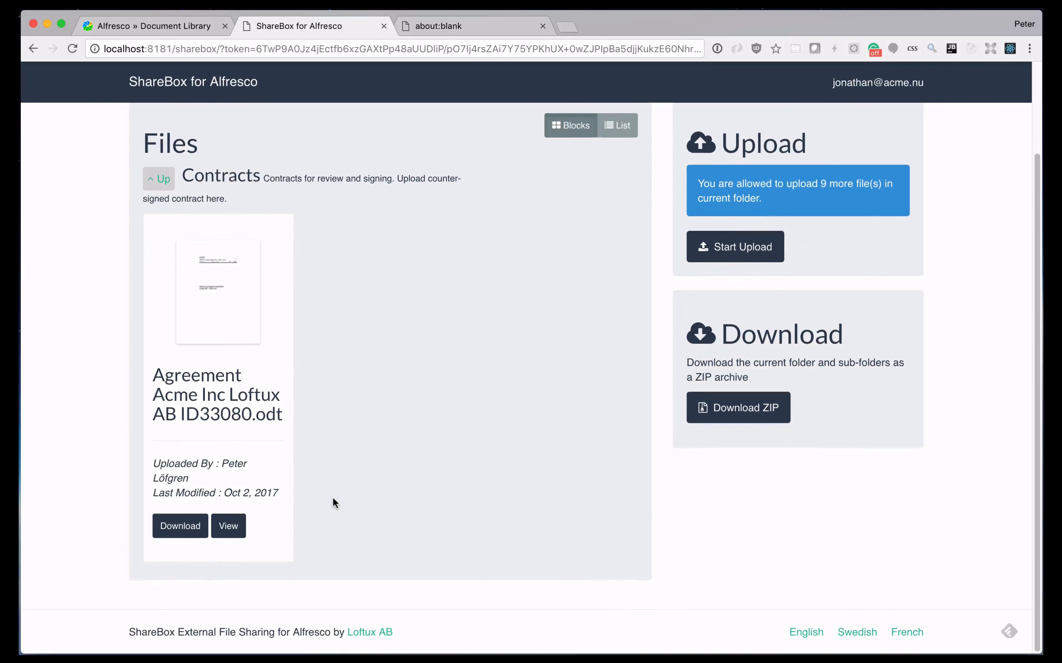
left_click(237, 533)
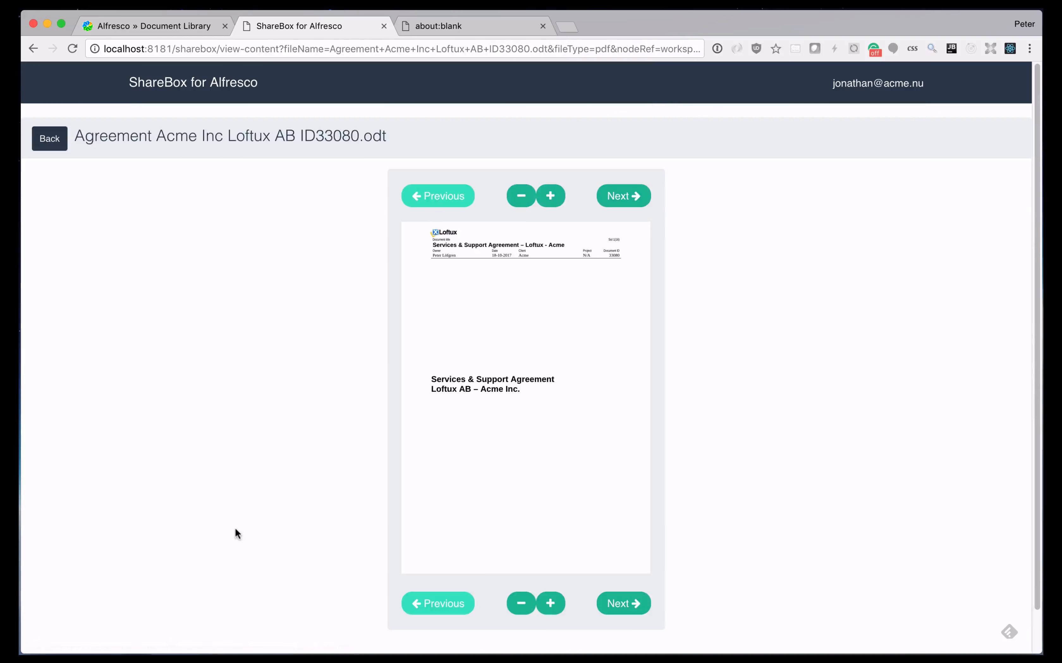
left_click(623, 203)
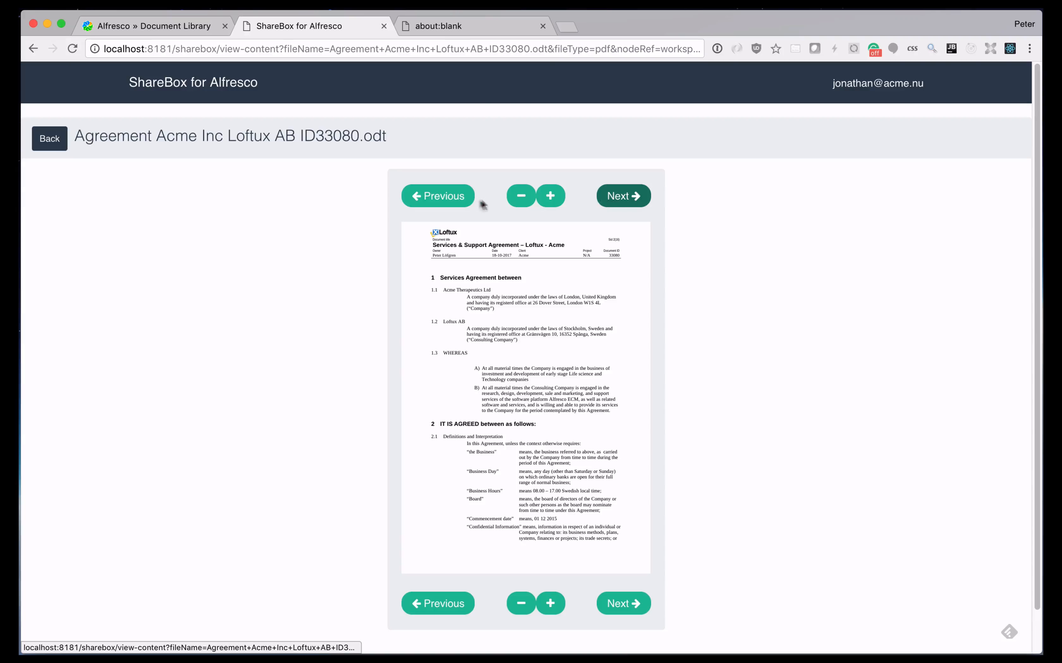
left_click(452, 203)
left_click(551, 197)
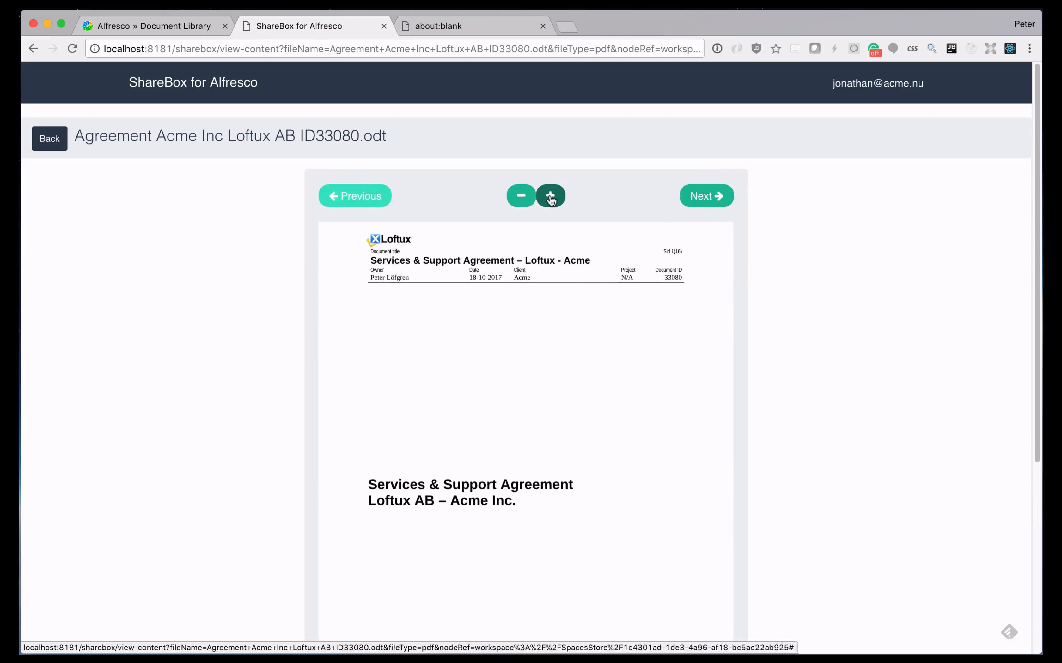
Return to the Contracts folder and download Agreement Acme Inc Loftux AB ID33080.odt
left_click(61, 144)
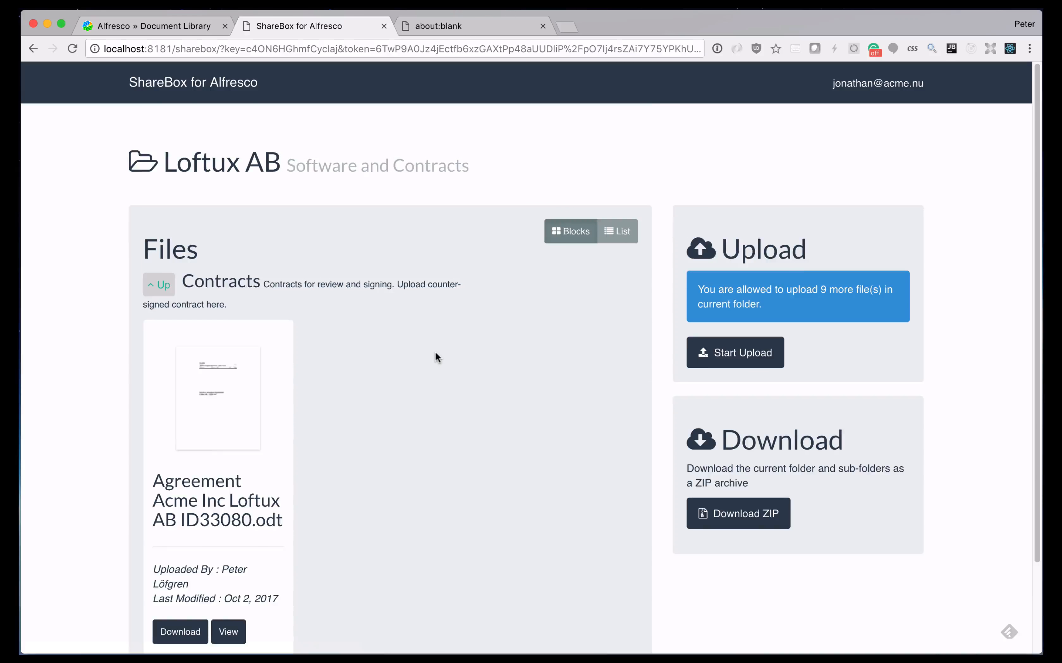
scroll(436, 356, "down", 4)
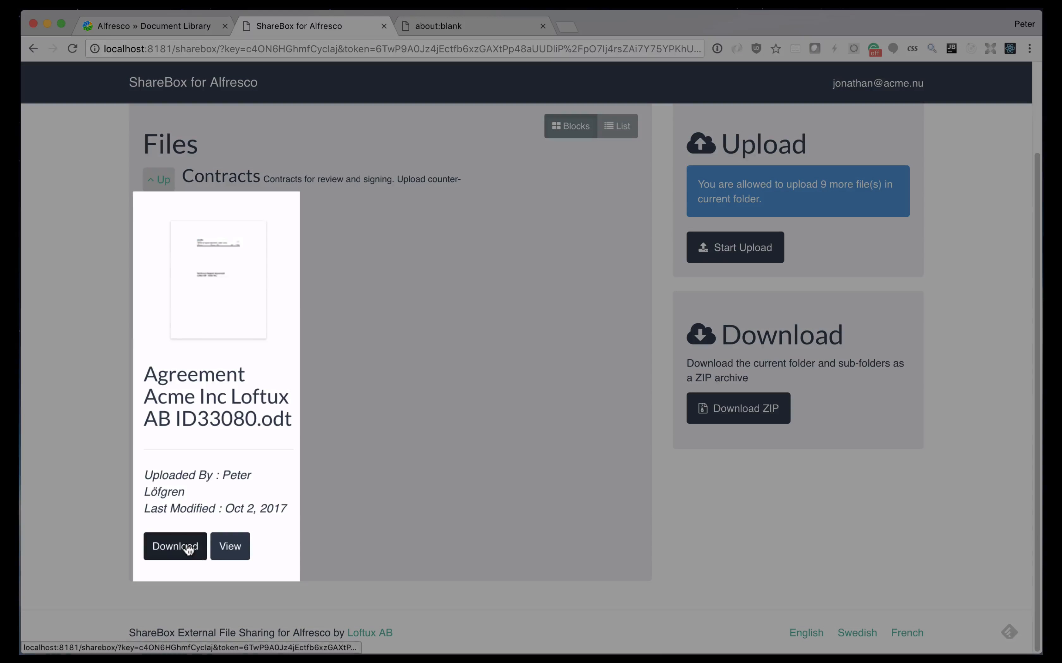
left_click(189, 547)
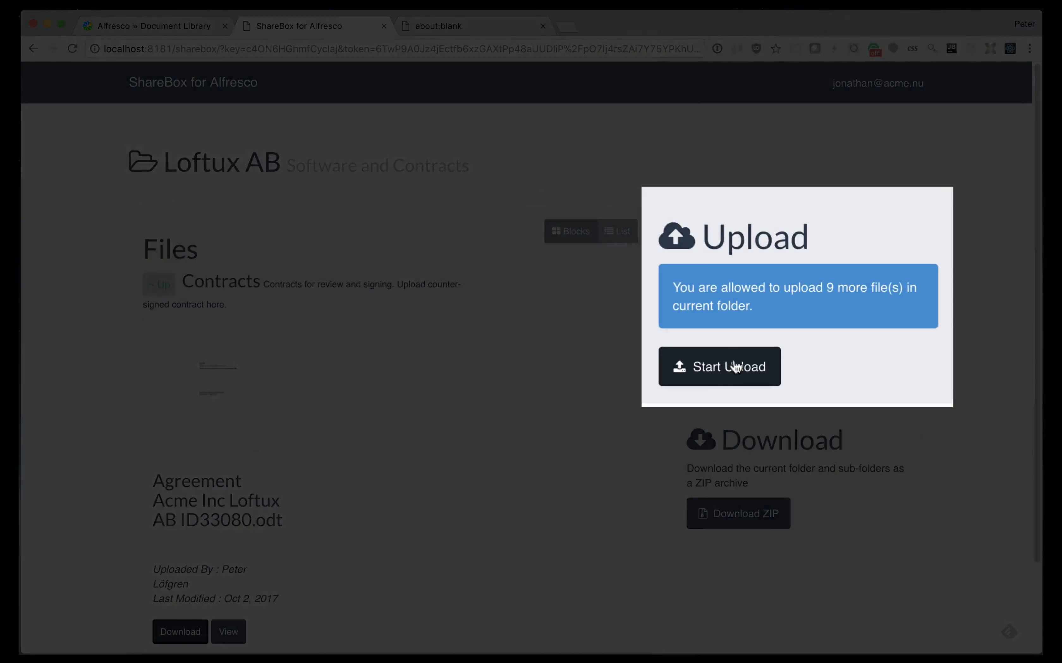
Upload Signed Agreement Acme Inc Loftux AB ID33080.pdf to the shared Contracts folder
left_click(736, 371)
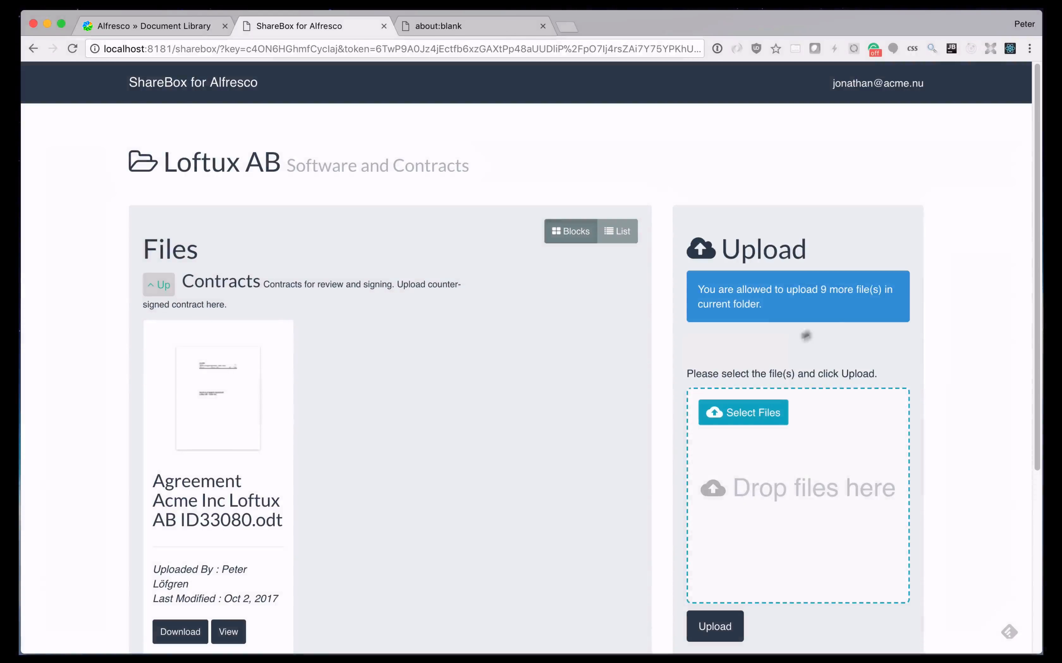
left_click_drag(833, 410, 785, 481)
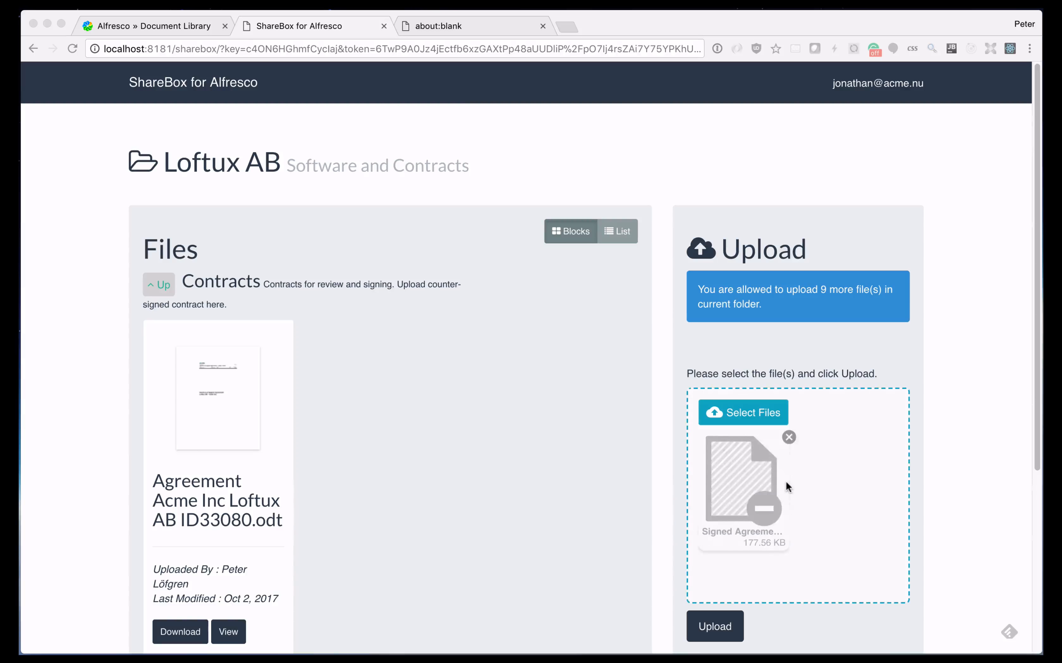
left_click(712, 628)
left_click(714, 627)
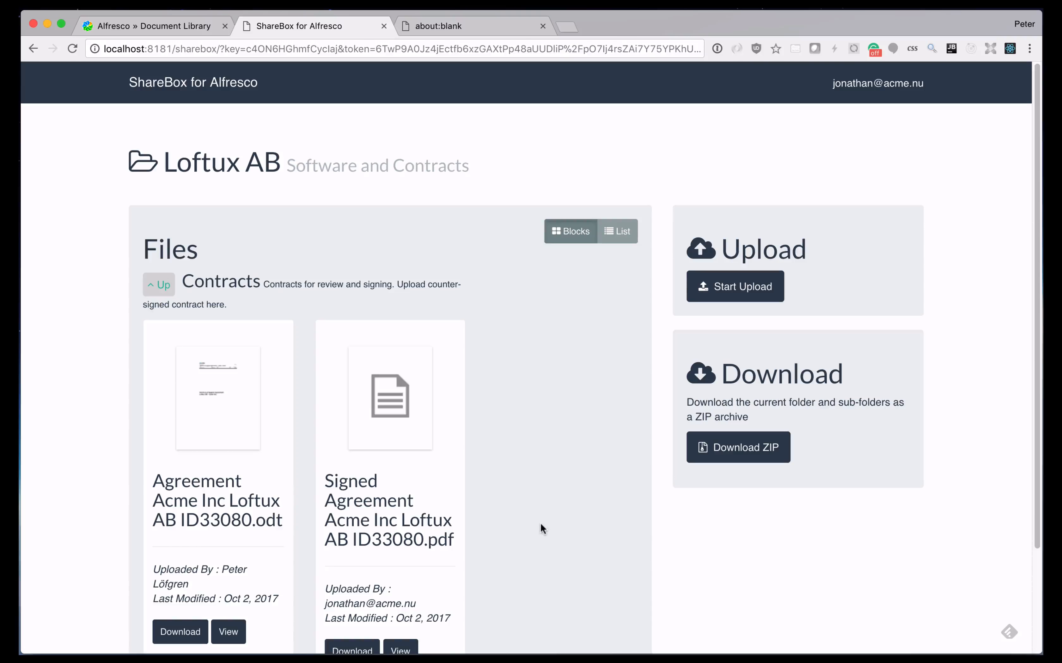
Preview the uploaded Signed Agreement Acme Inc Loftux AB ID33080.pdf and return to the Contracts folder
scroll(539, 523, "down", 3)
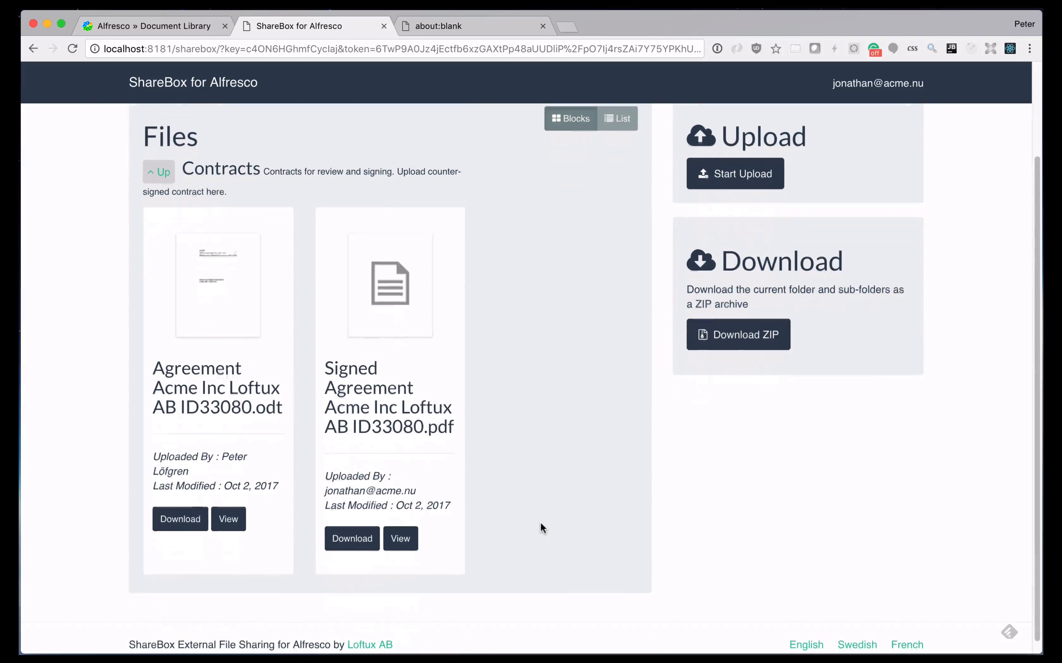
left_click(404, 540)
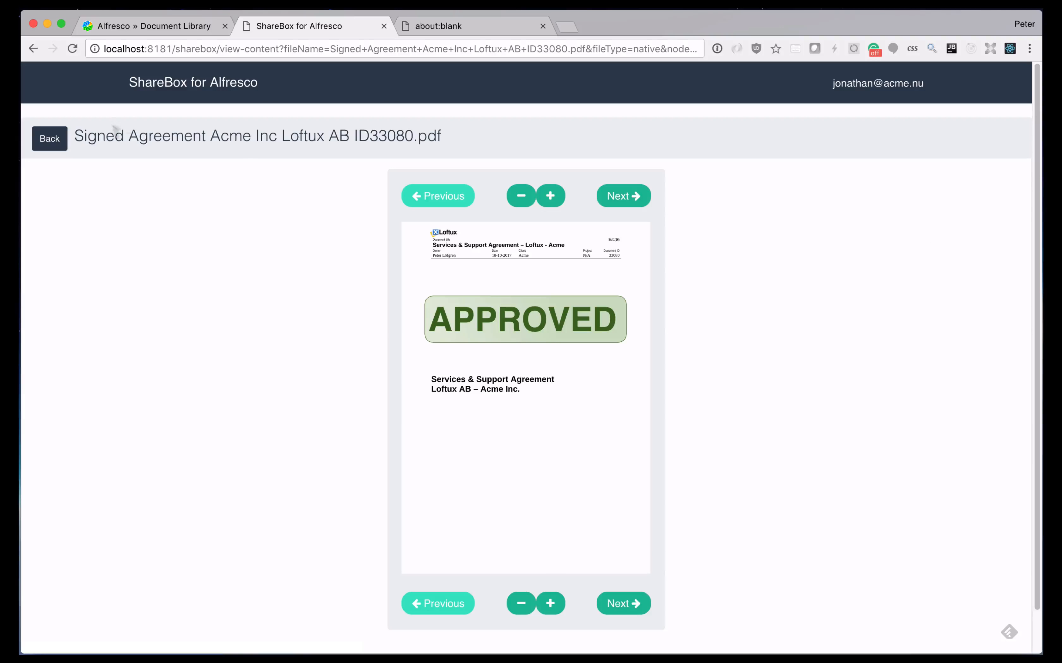
left_click(40, 138)
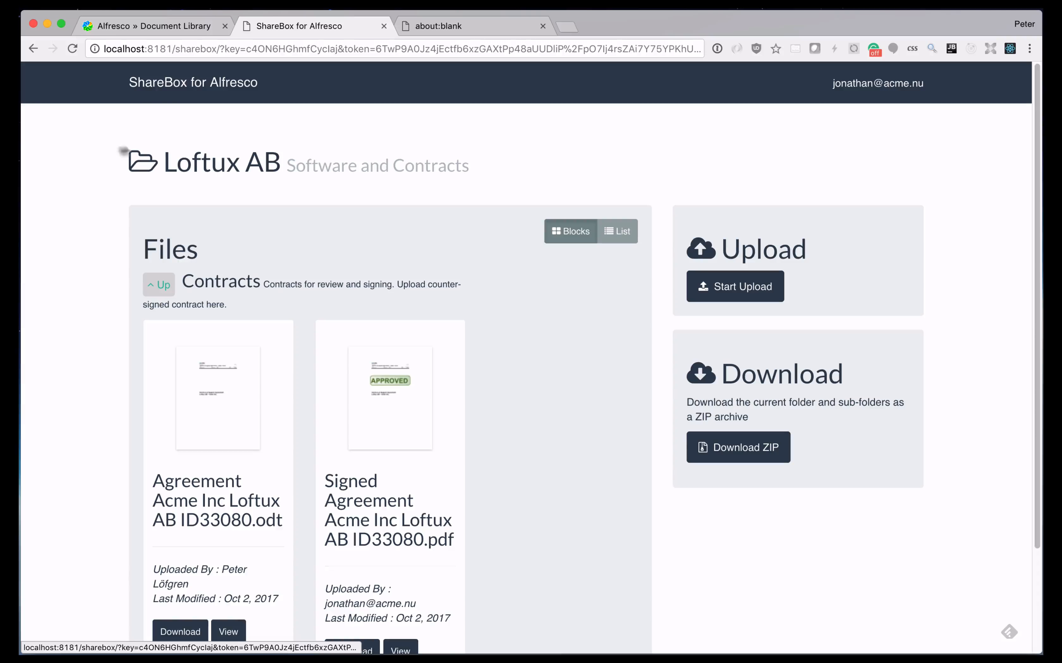
Switch to the Alfresco document library, examine the upload in Acme Inc's Contracts folder, and check the shared-folder update e-mail
left_click(196, 28)
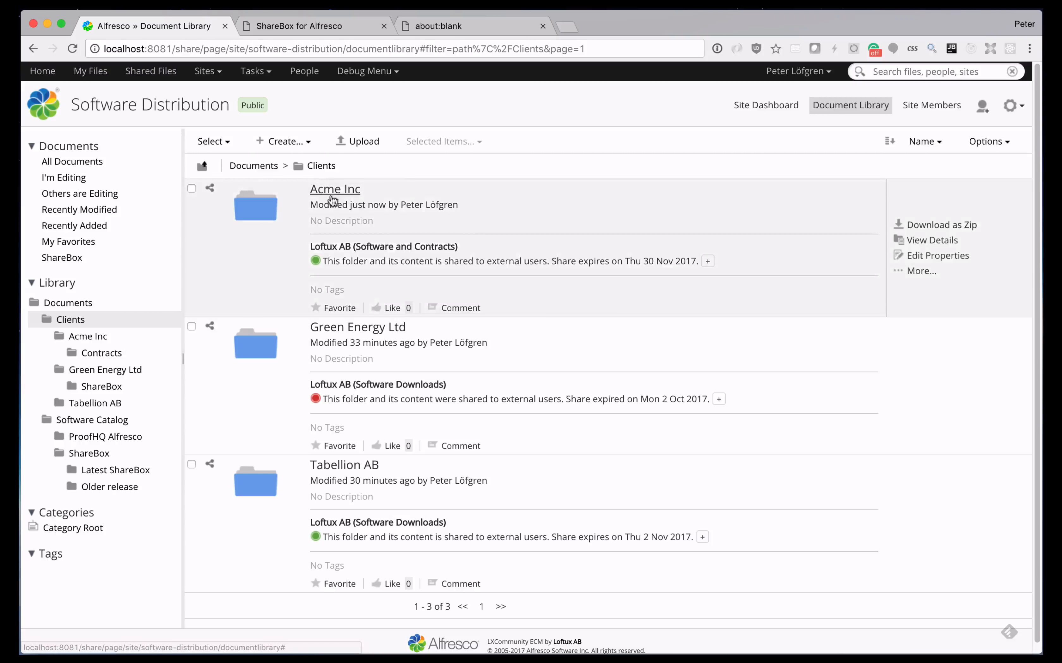
left_click(334, 190)
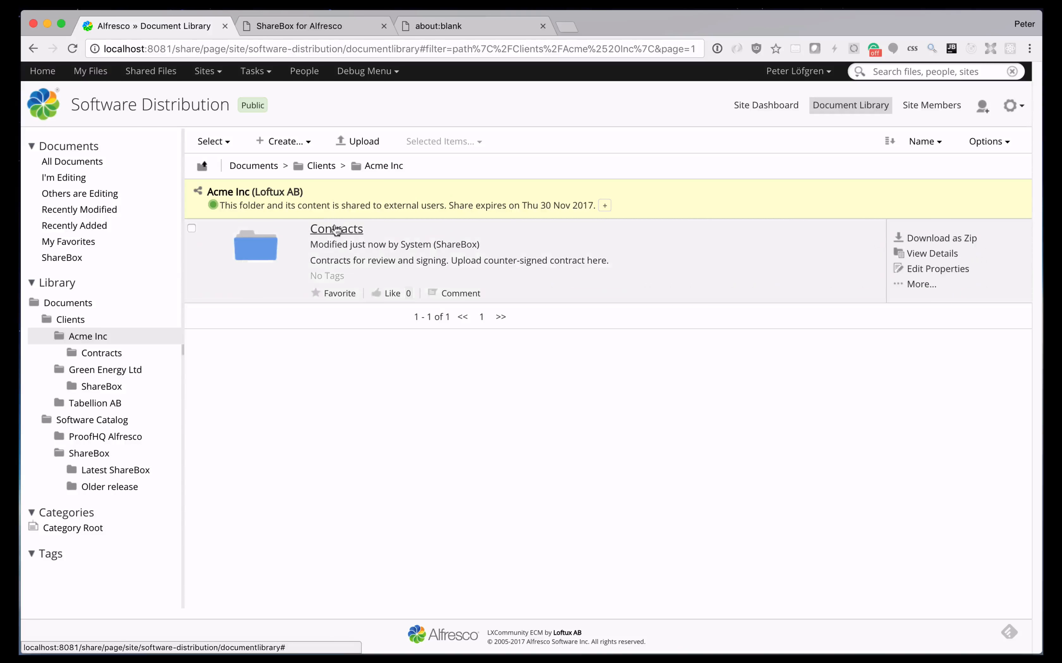
left_click(336, 232)
mouse_move(360, 328)
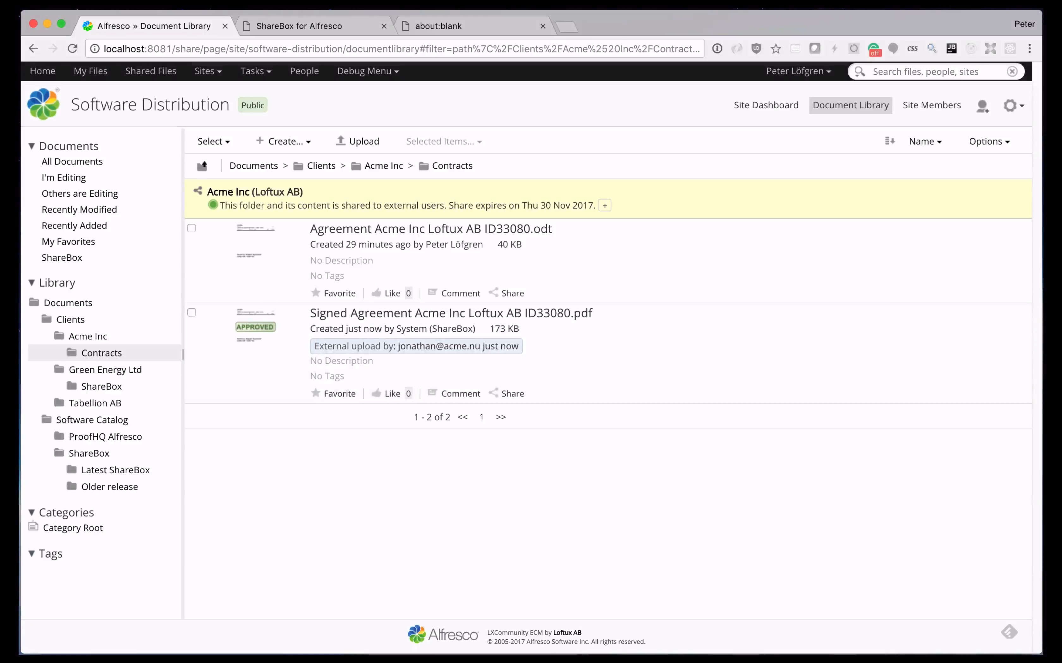
key("super+Tab")
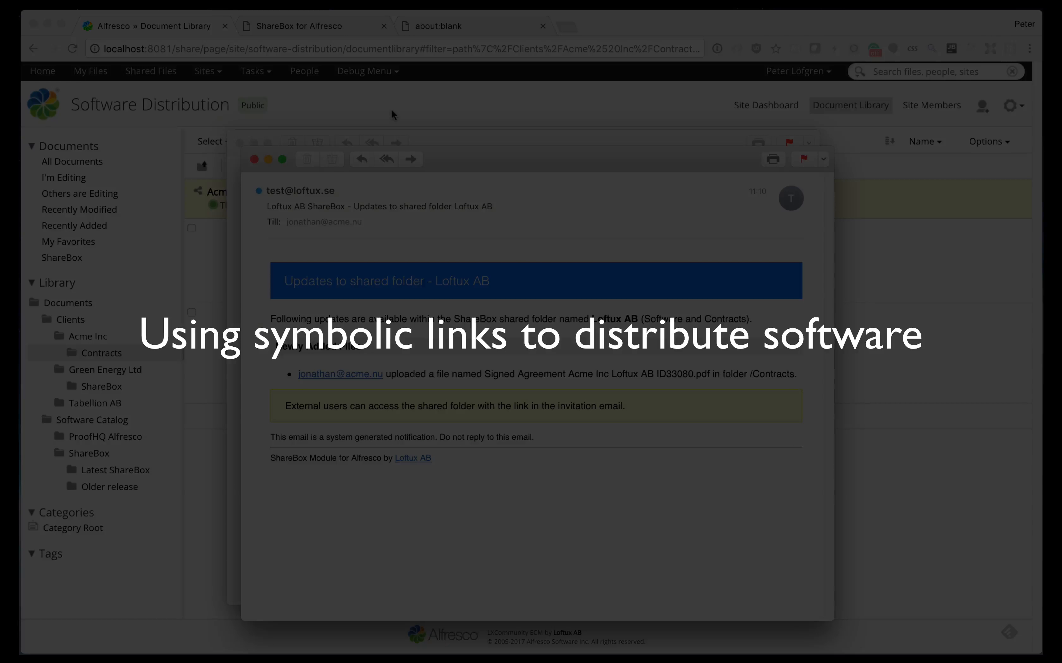
left_click(392, 112)
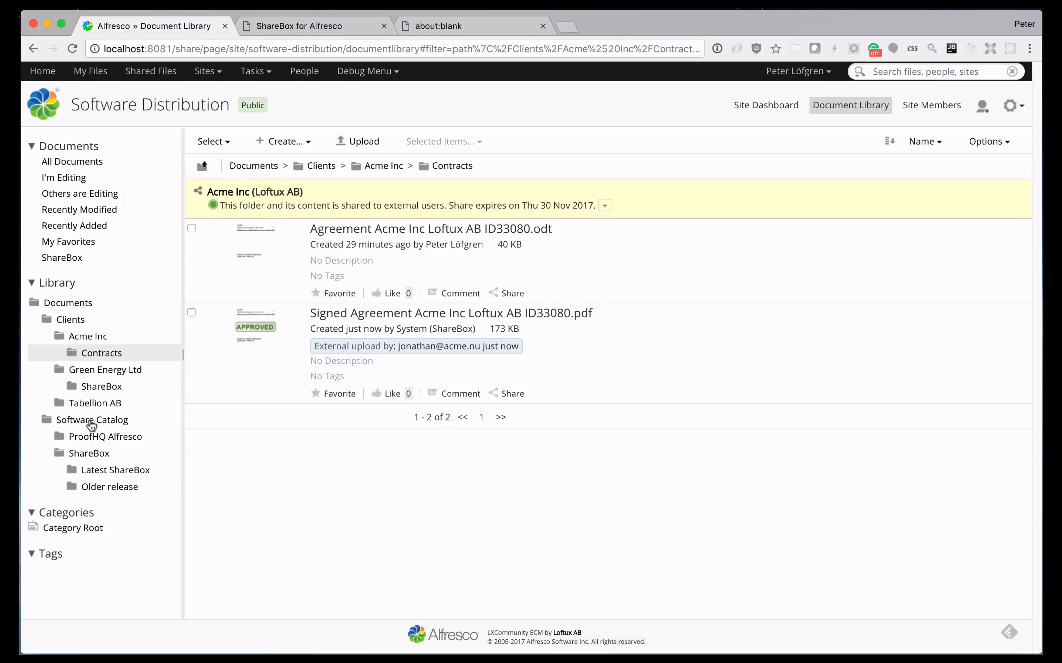
Create a symbolic link of the Software Catalog's ShareBox folder in Clients > Acme Inc on the Software Distribution site
left_click(91, 421)
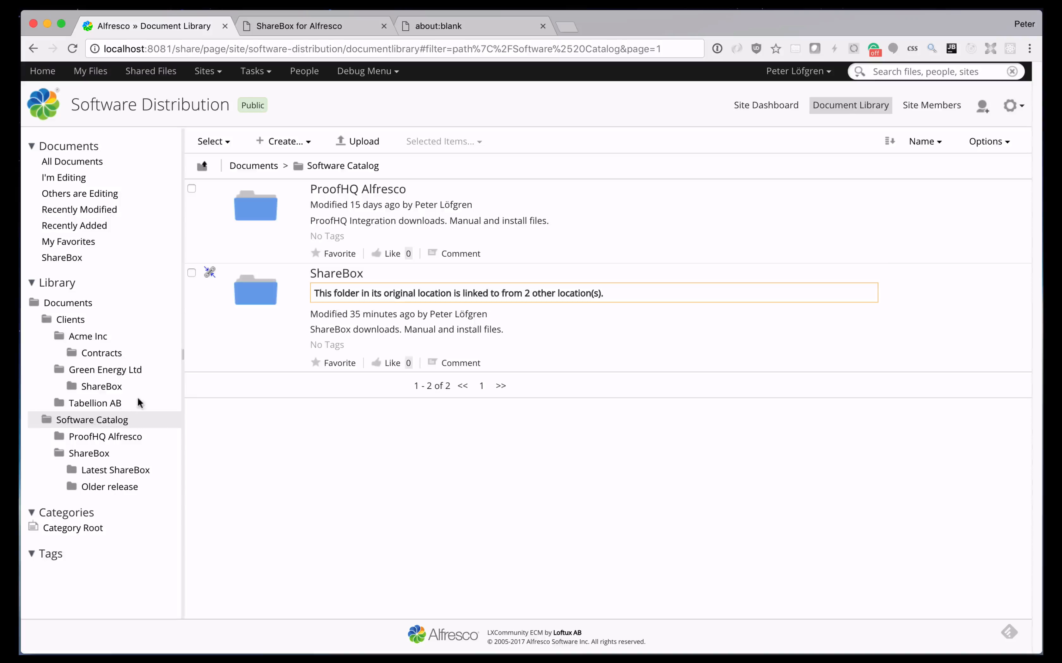
mouse_move(351, 360)
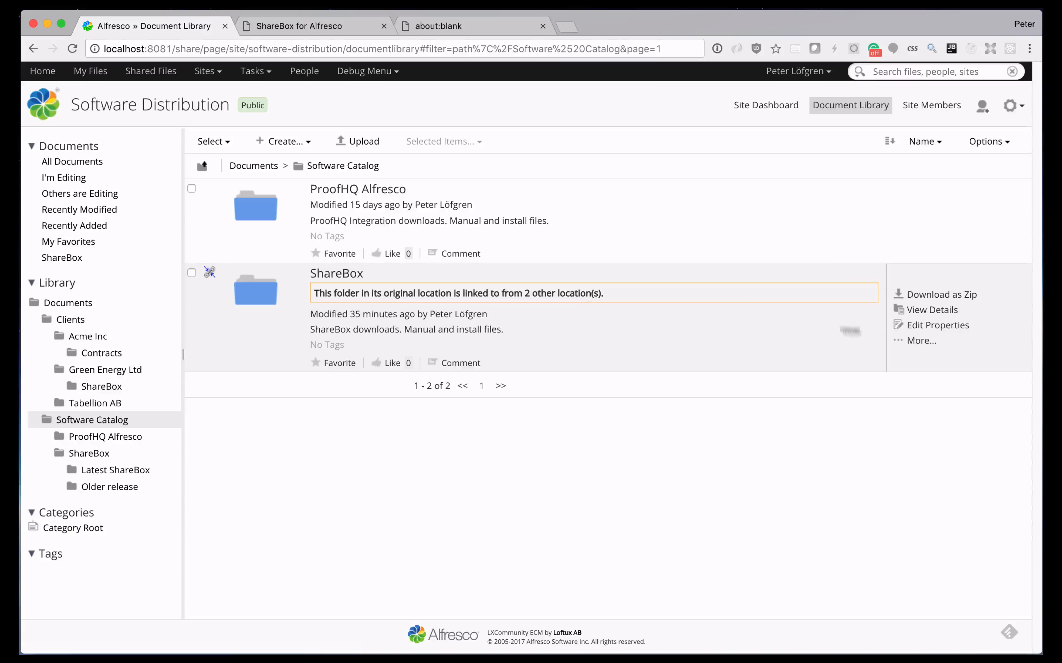
left_click(916, 341)
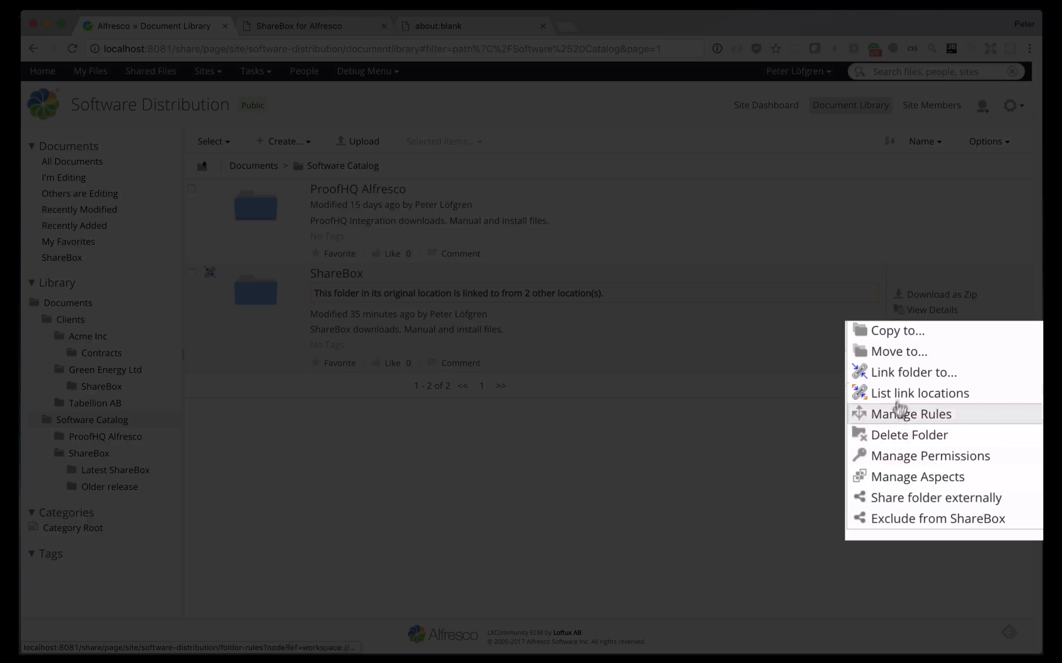
left_click(898, 373)
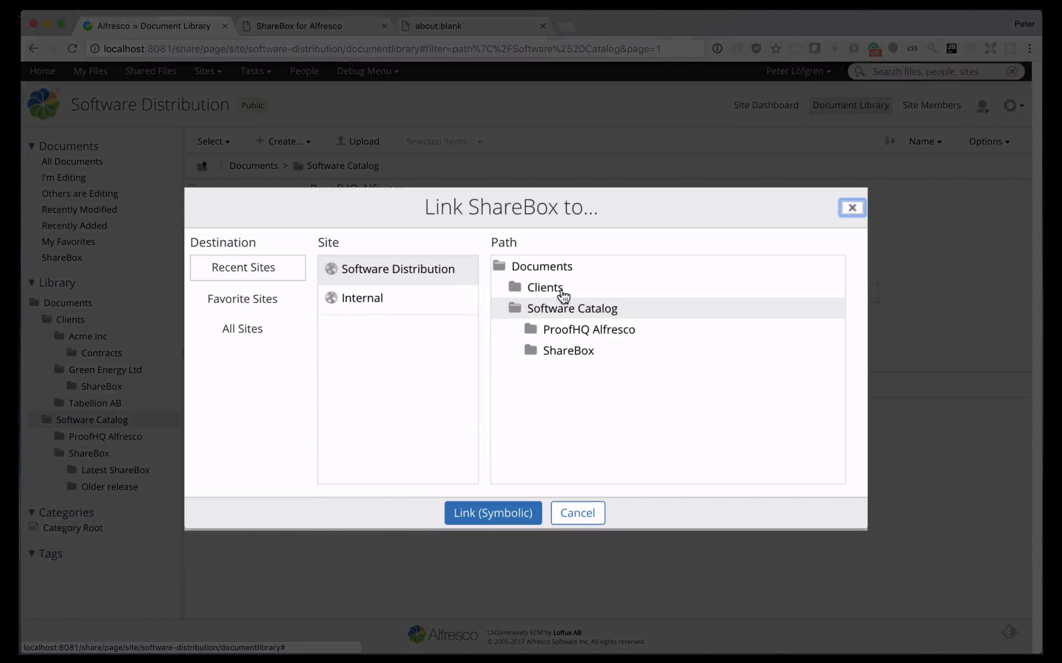
left_click(533, 291)
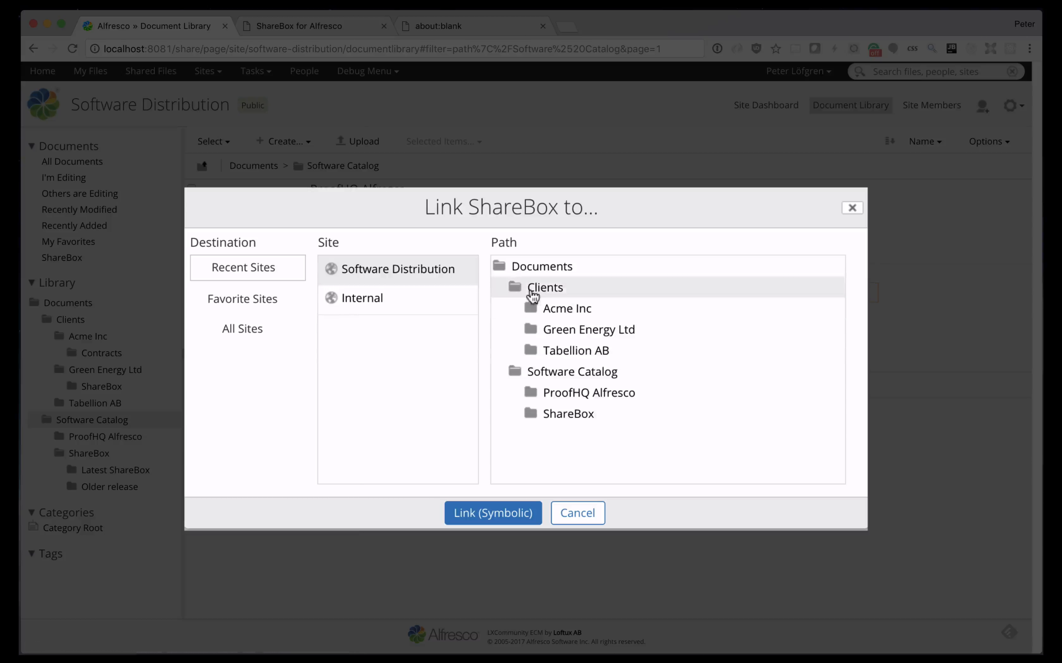
left_click(571, 313)
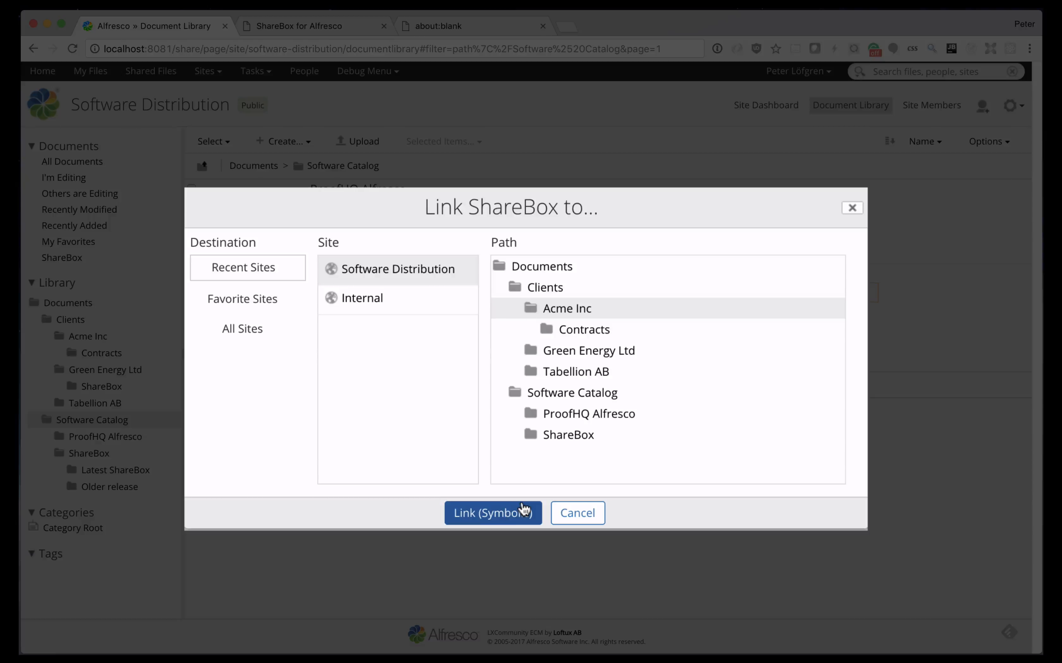
left_click(501, 514)
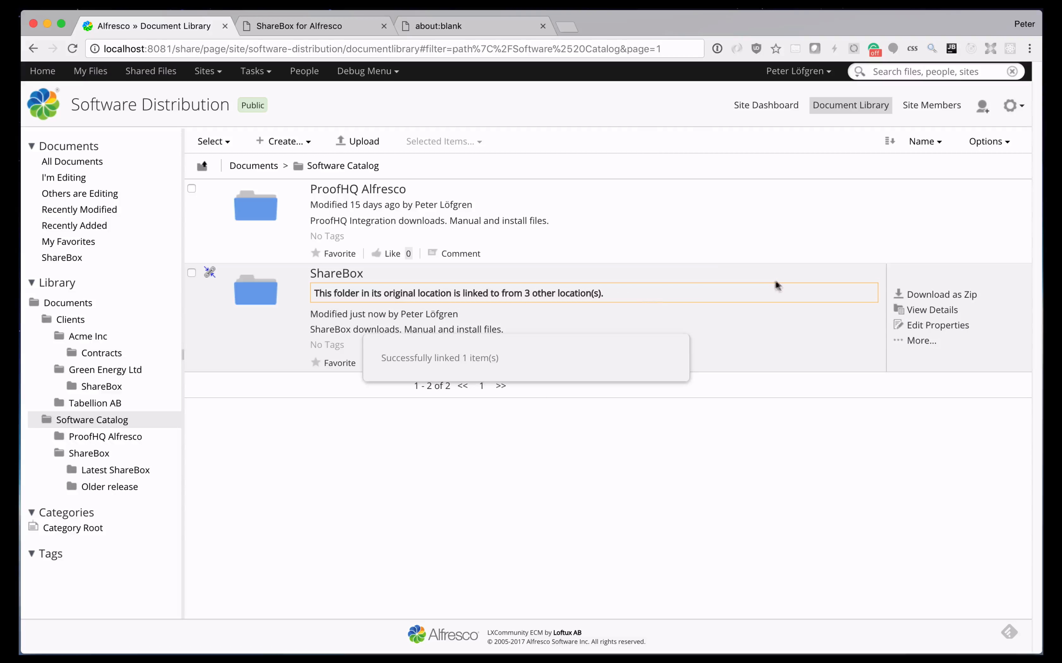
List the link locations of the Software Catalog's ShareBox folder, visit the linked folders from the list, and close it
left_click(915, 346)
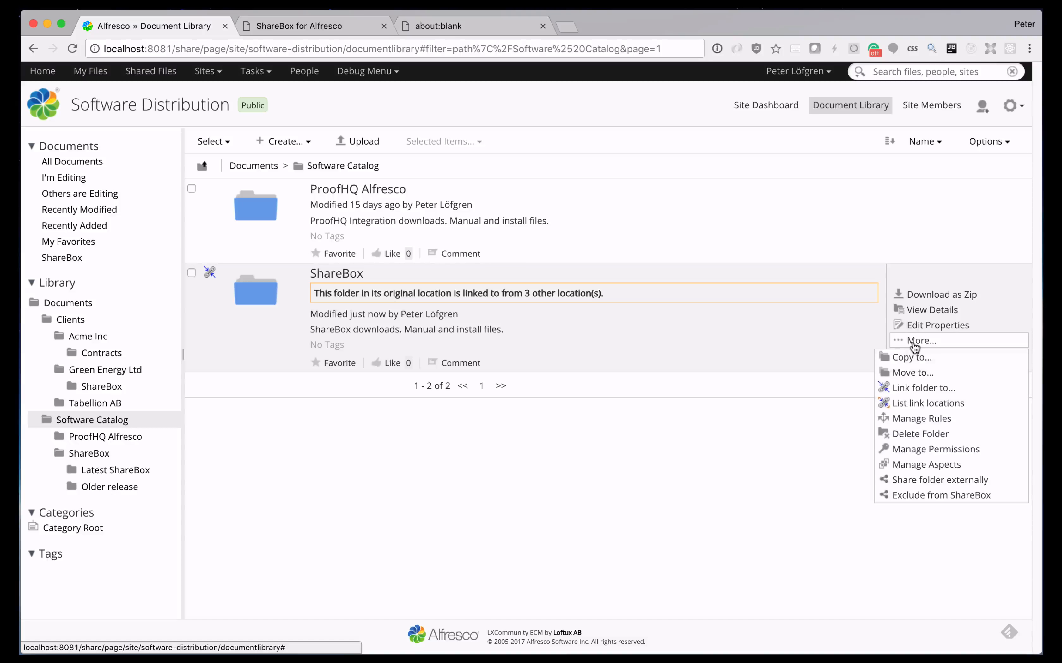
left_click(912, 403)
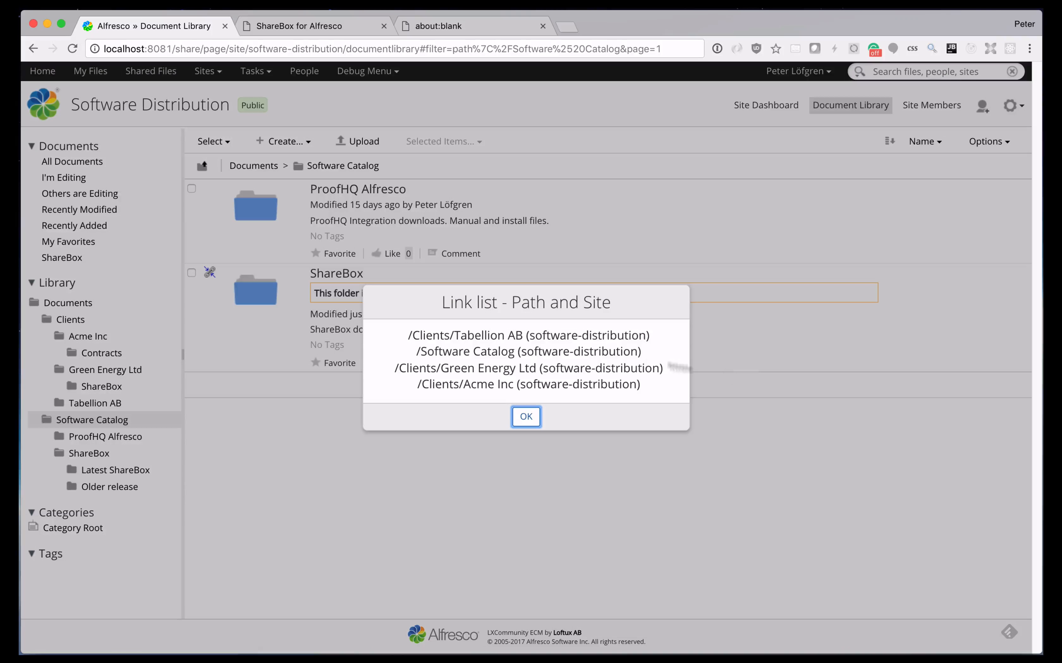
left_click(491, 336)
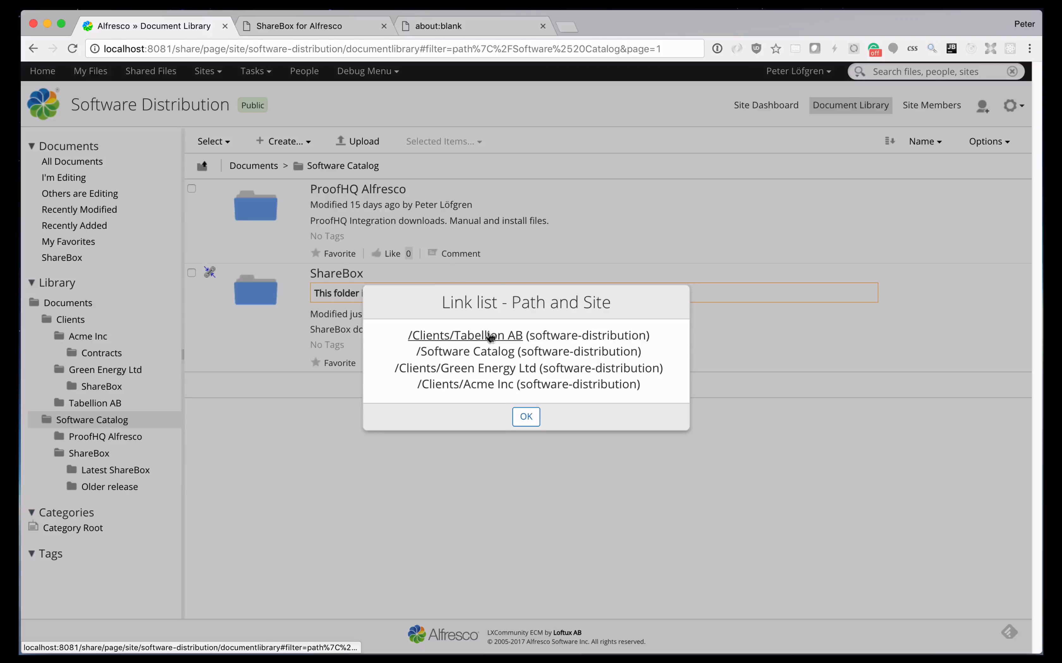
left_click(476, 353)
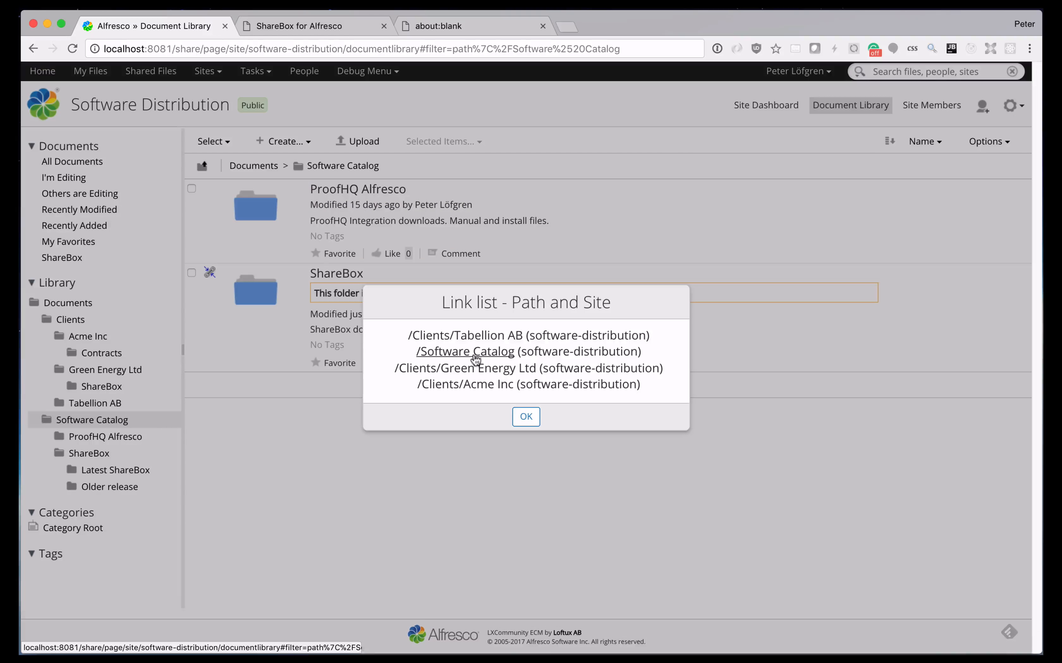
left_click(471, 369)
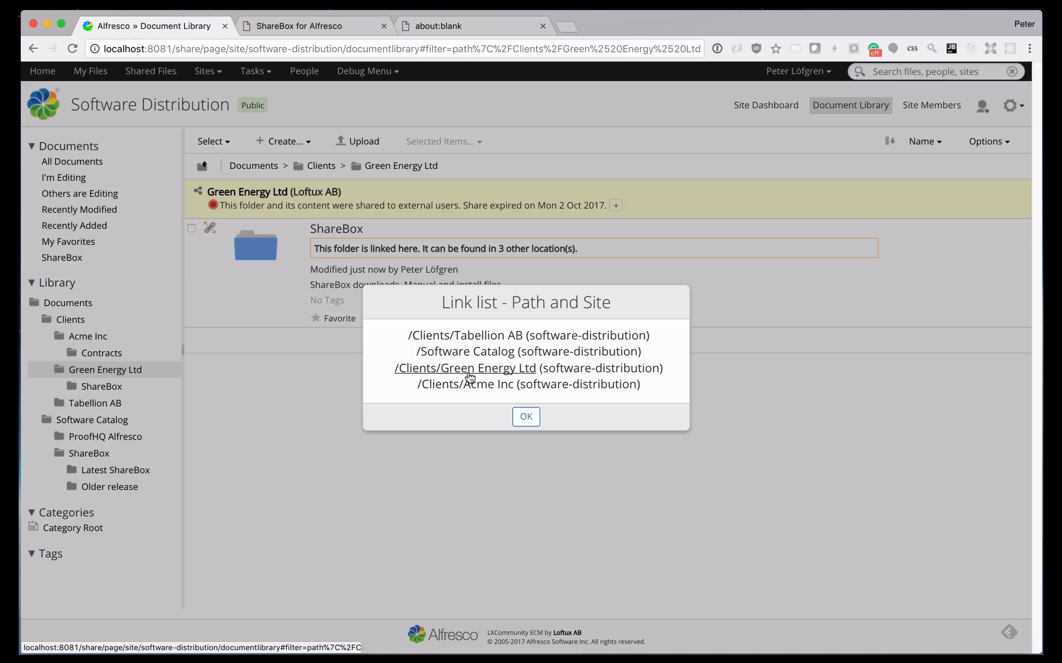
left_click(468, 385)
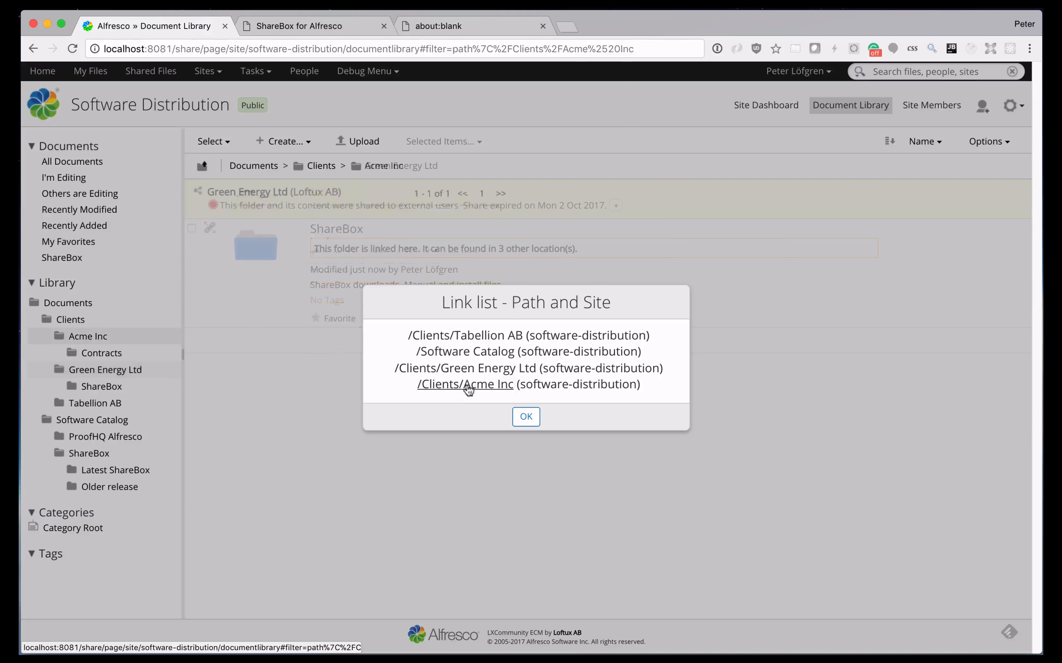
left_click(526, 419)
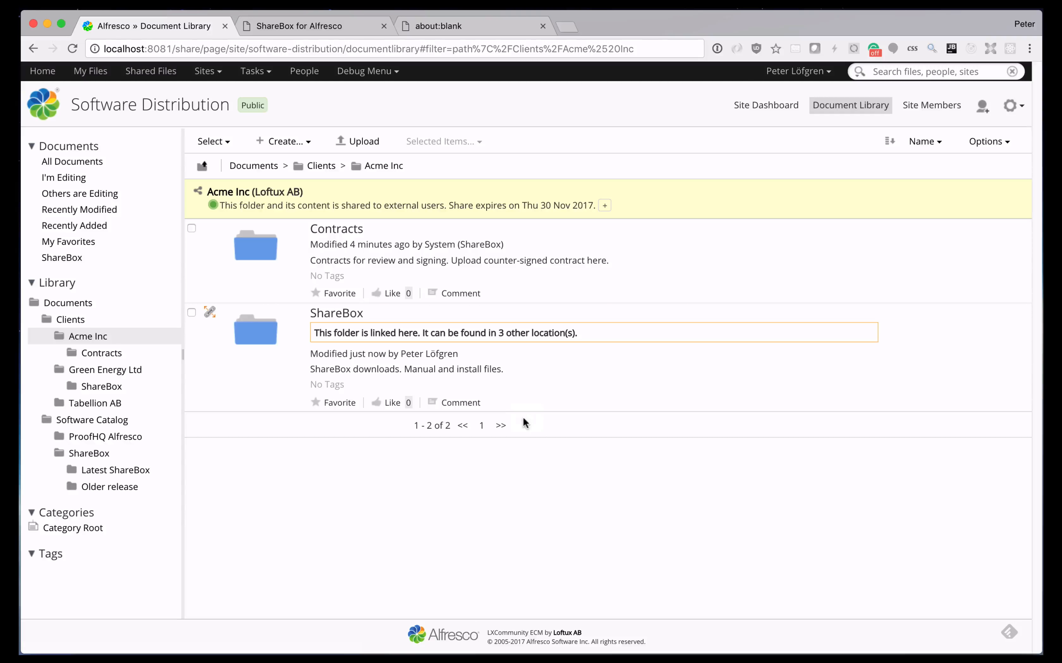
Edit the external sharing of Clients > Acme Inc: set the expiry date to 30/11/2018, disallow external uploads, and save
left_click(70, 320)
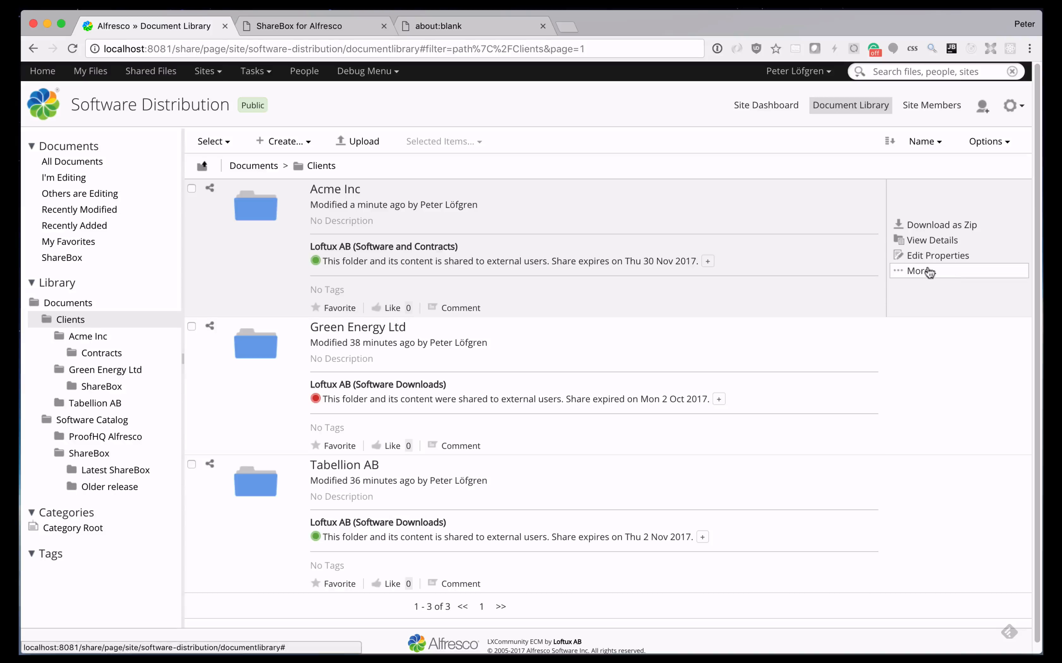
left_click(927, 274)
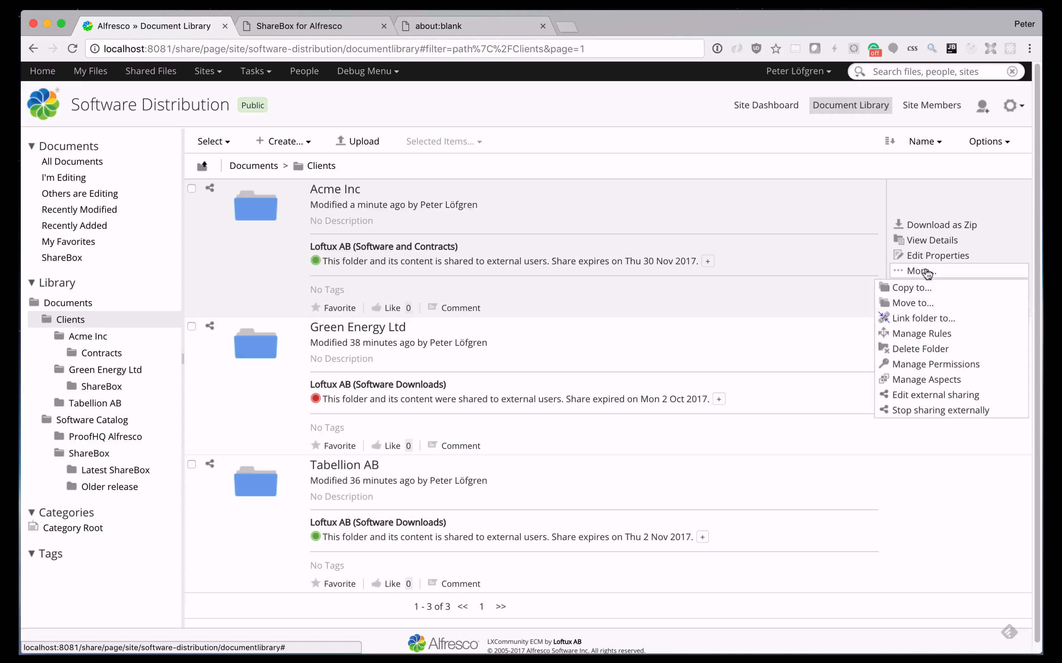
left_click(921, 397)
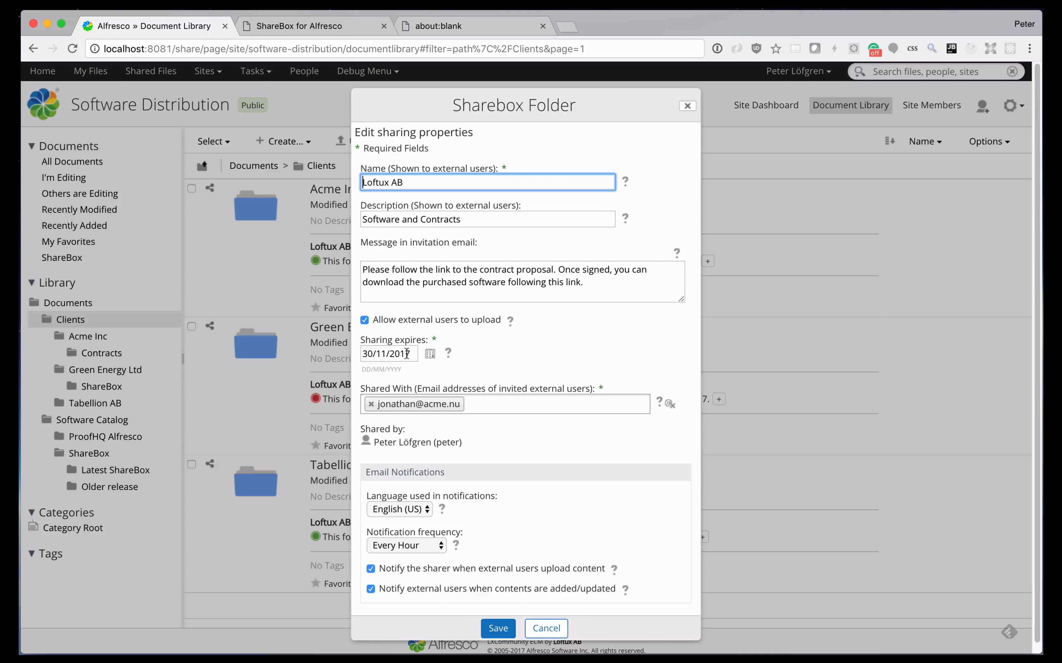
left_click(408, 353)
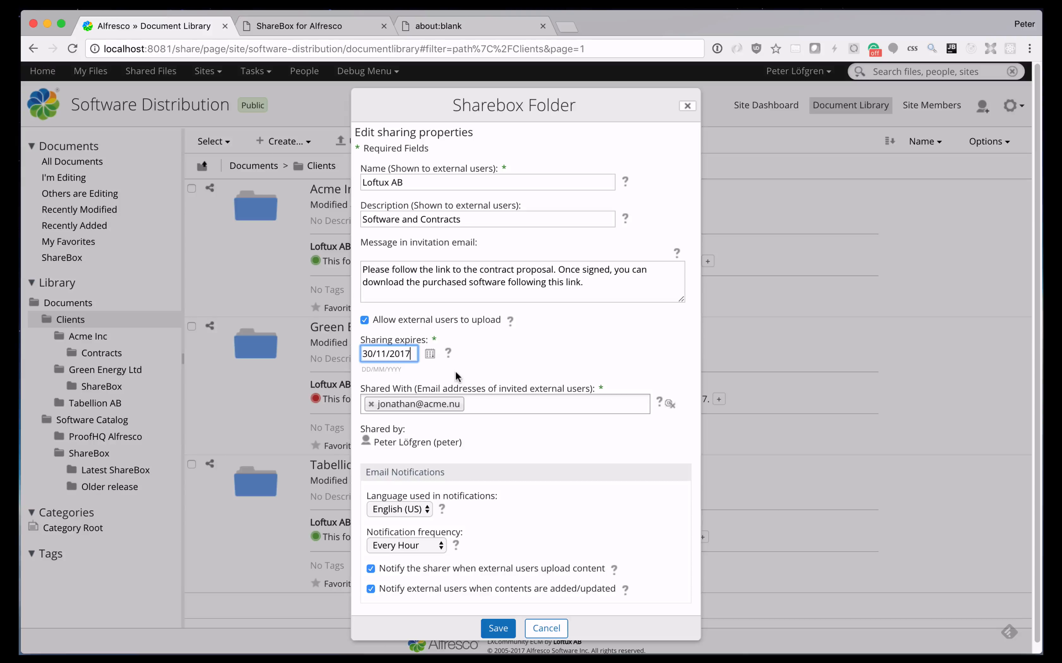
key("BackSpace")
type("8")
left_click(364, 320)
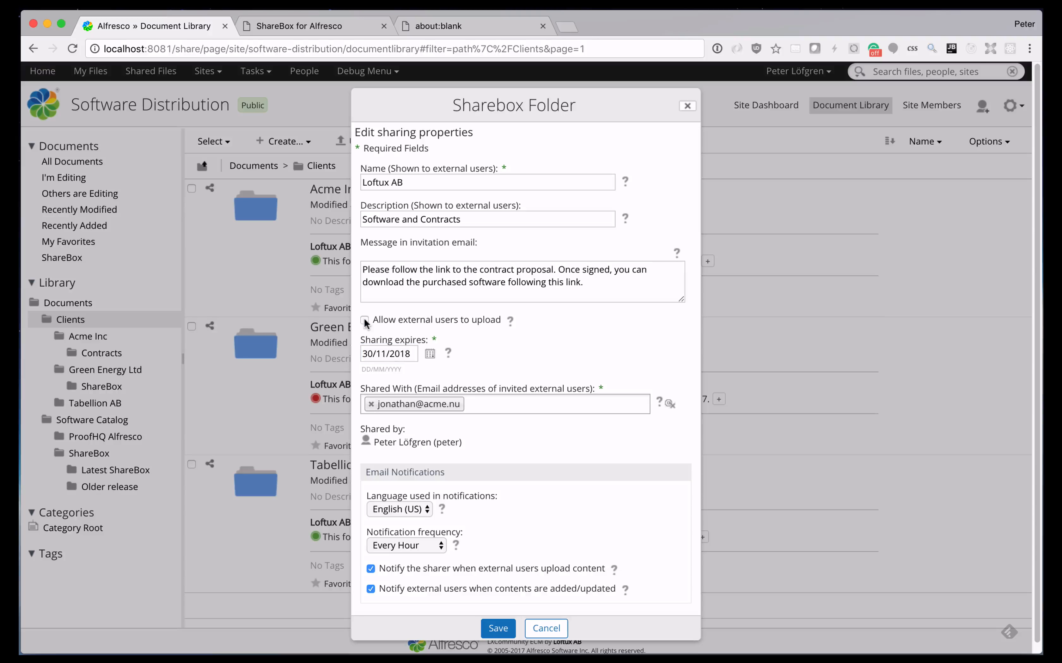
left_click(498, 630)
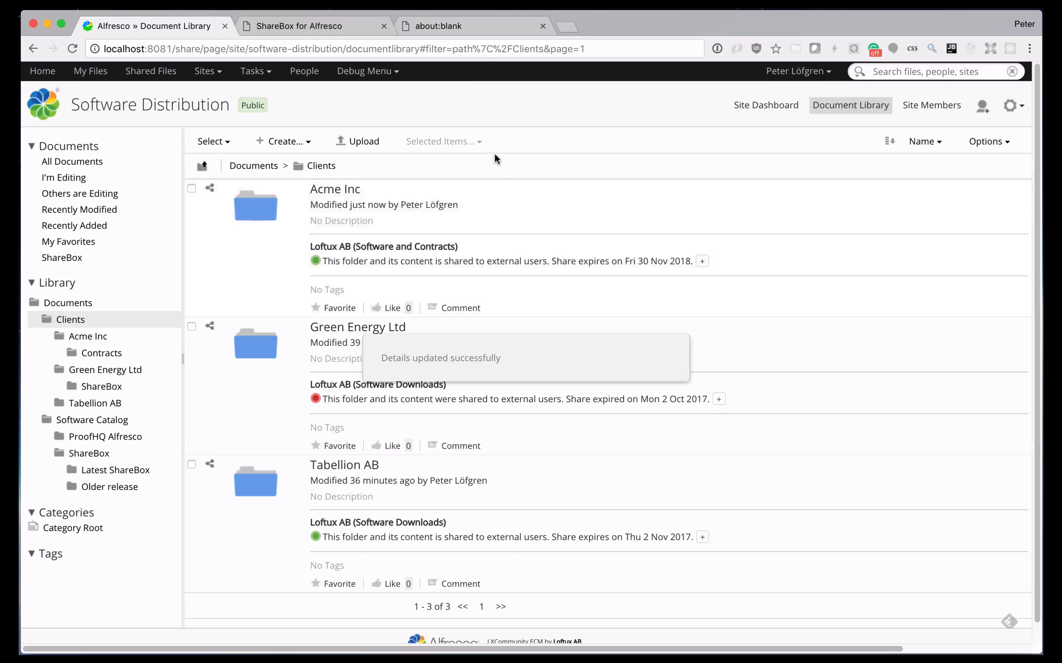
Switch to the refreshed external ShareBox page, open ShareBox > Latest ShareBox, and download the folder as a ZIP archive
left_click(351, 27)
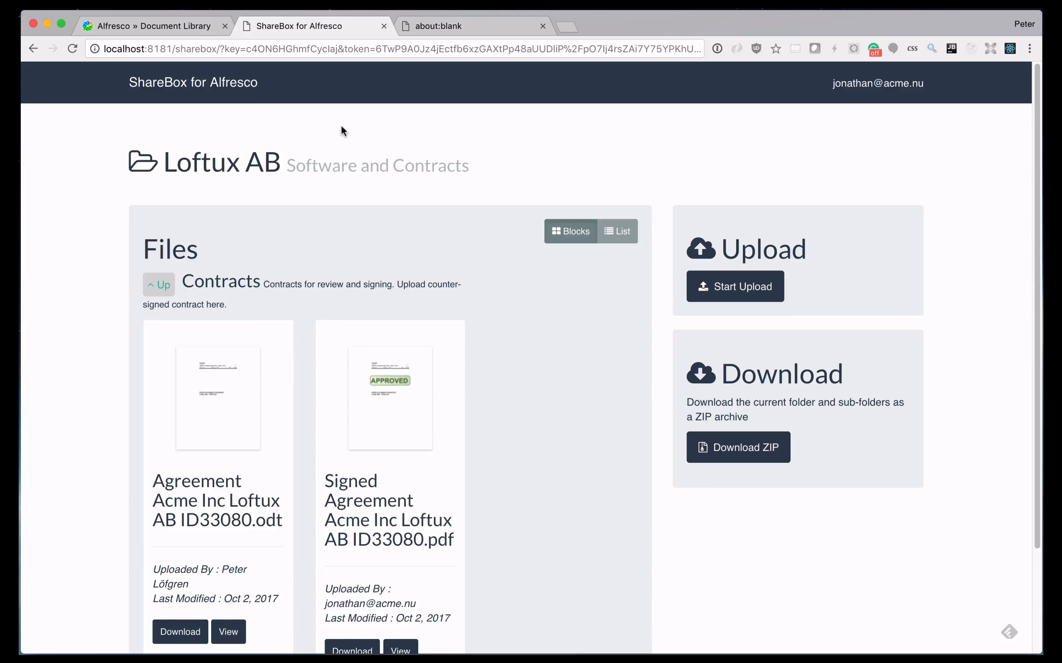
key("super+r")
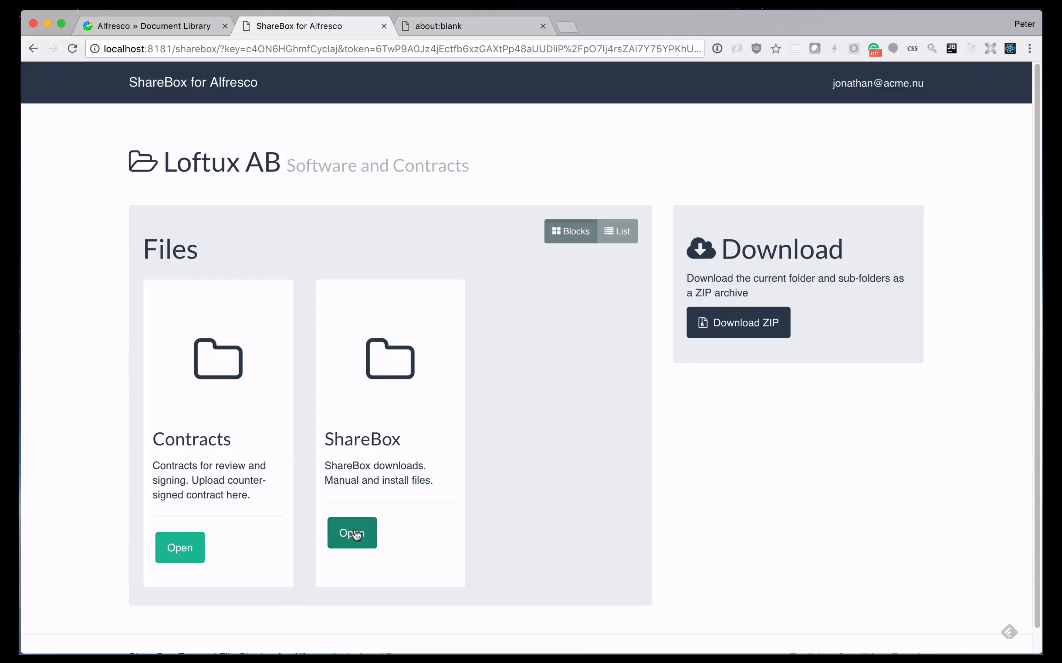
left_click(355, 533)
left_click(184, 573)
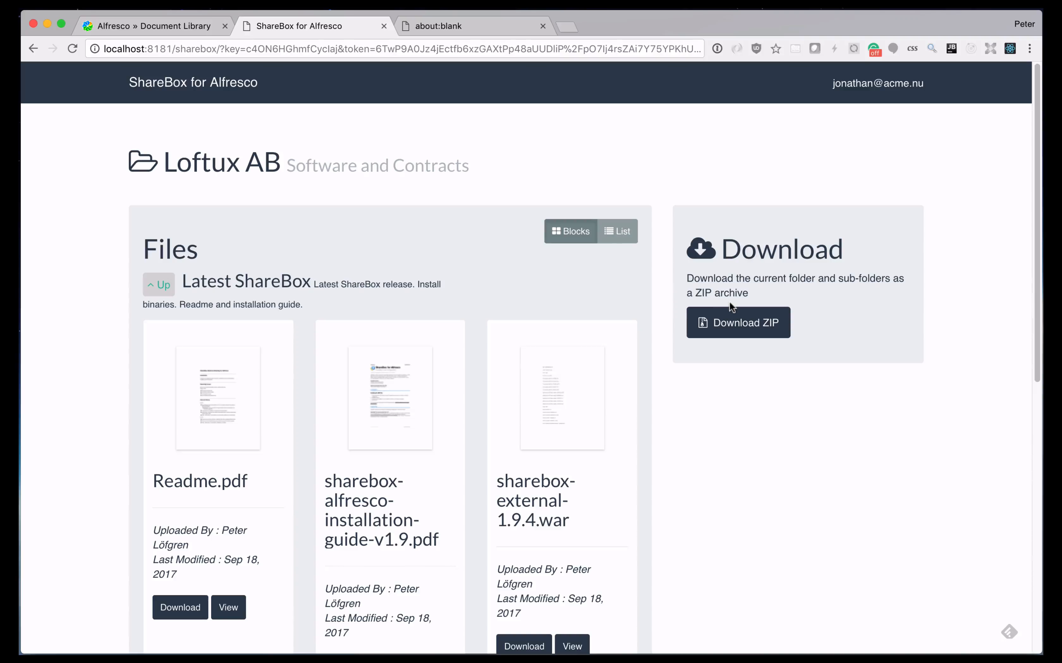
left_click(740, 322)
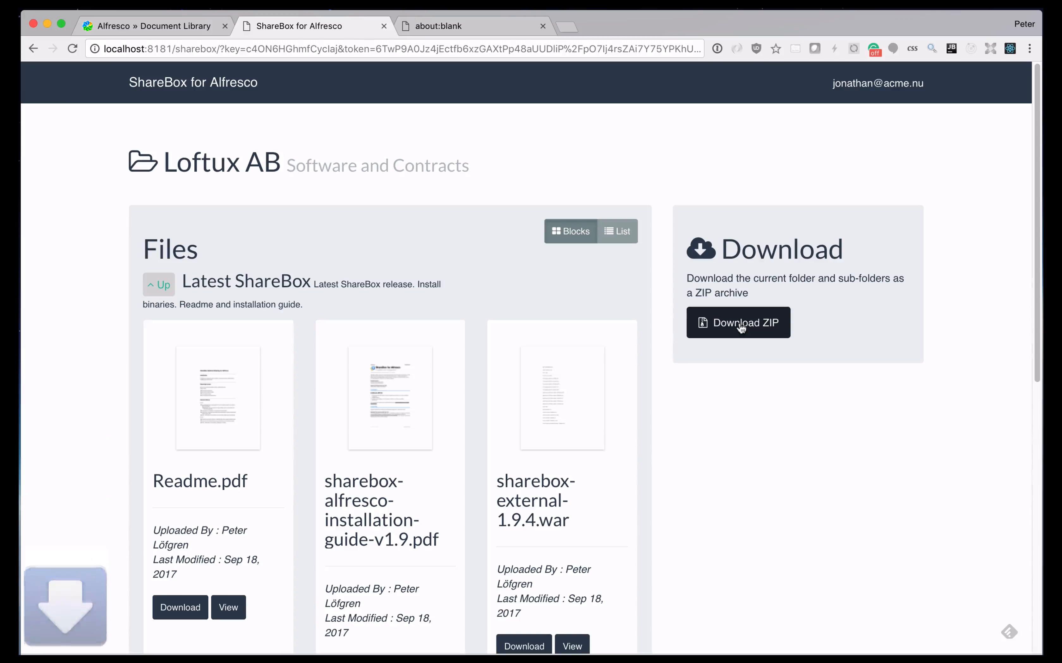
Return to the Alfresco document library and read the shared-folder update e-mail about newly available folders
left_click(199, 30)
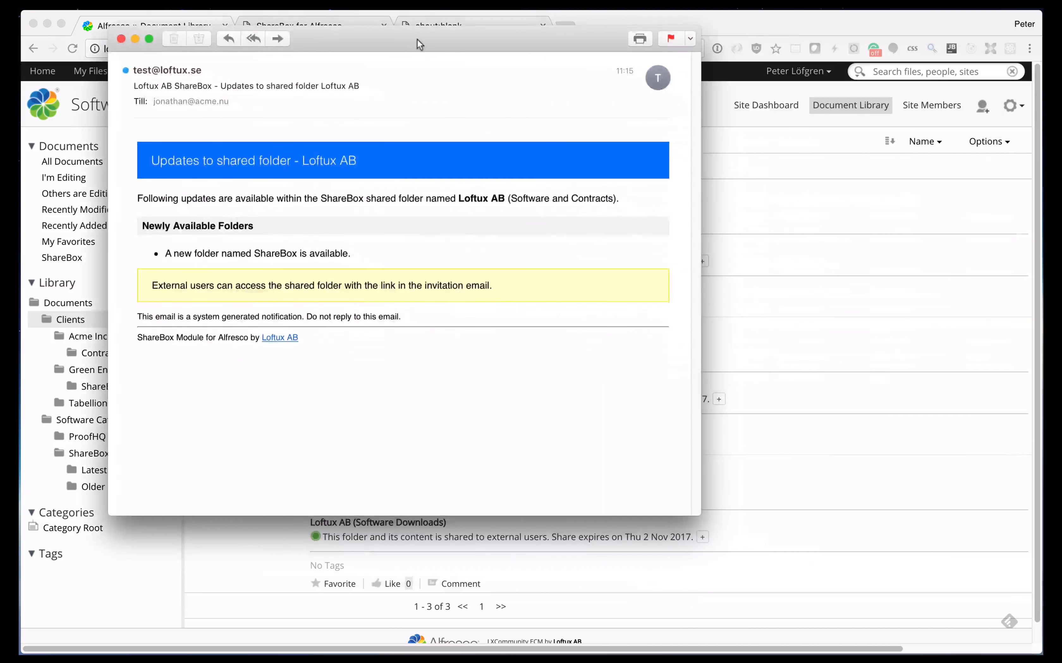
left_click_drag(419, 43, 524, 120)
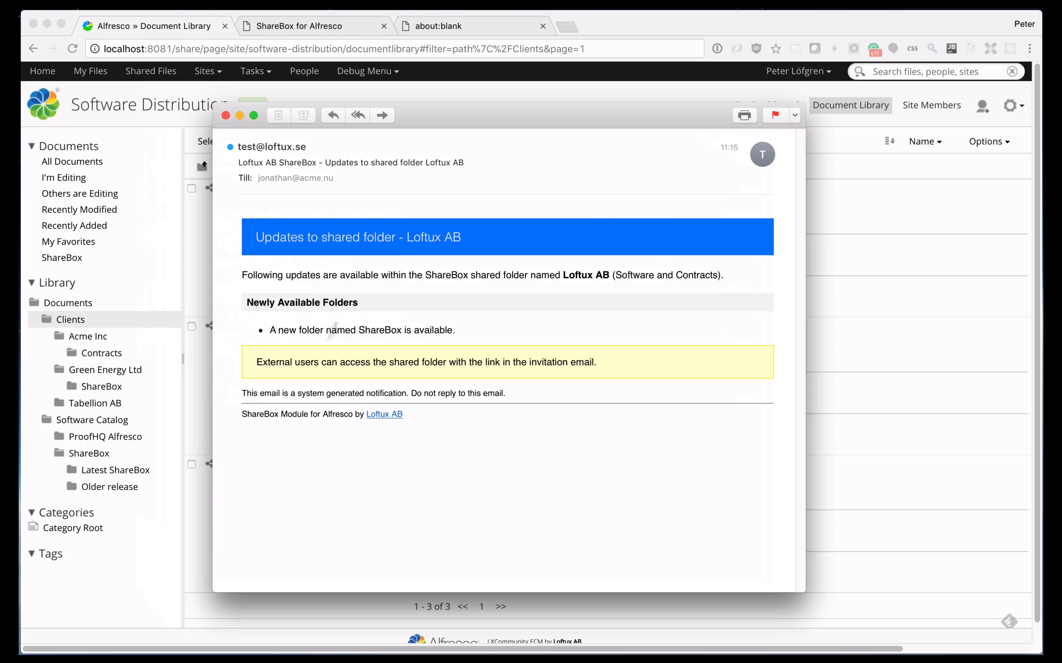
left_click(535, 86)
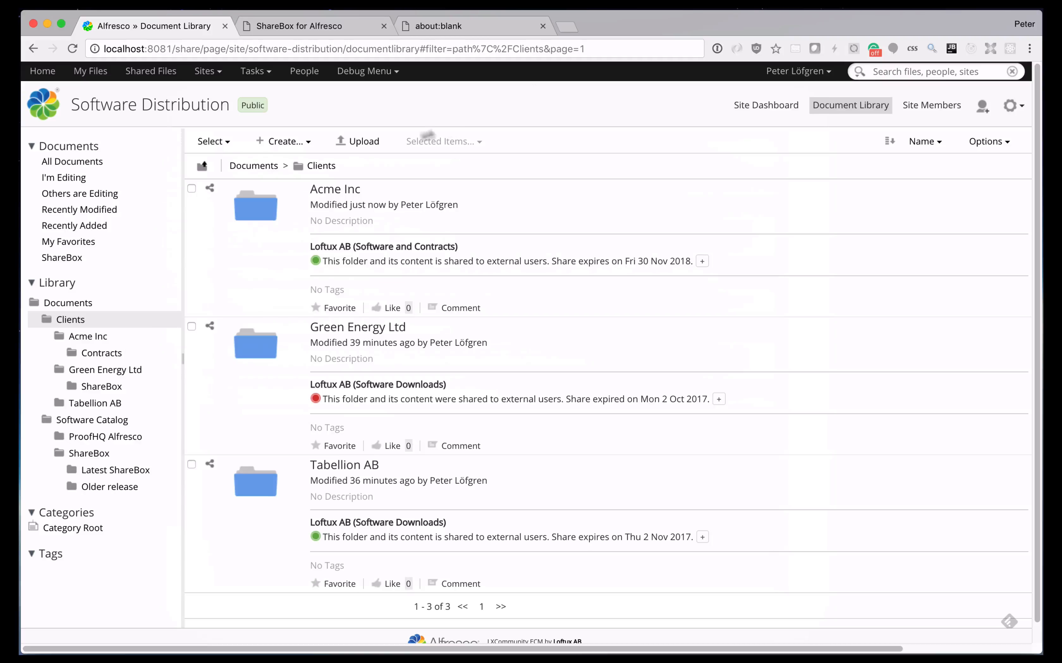
Create a folder named Internal Notes in Clients > Acme Inc with the description "For internal use only"
left_click(332, 189)
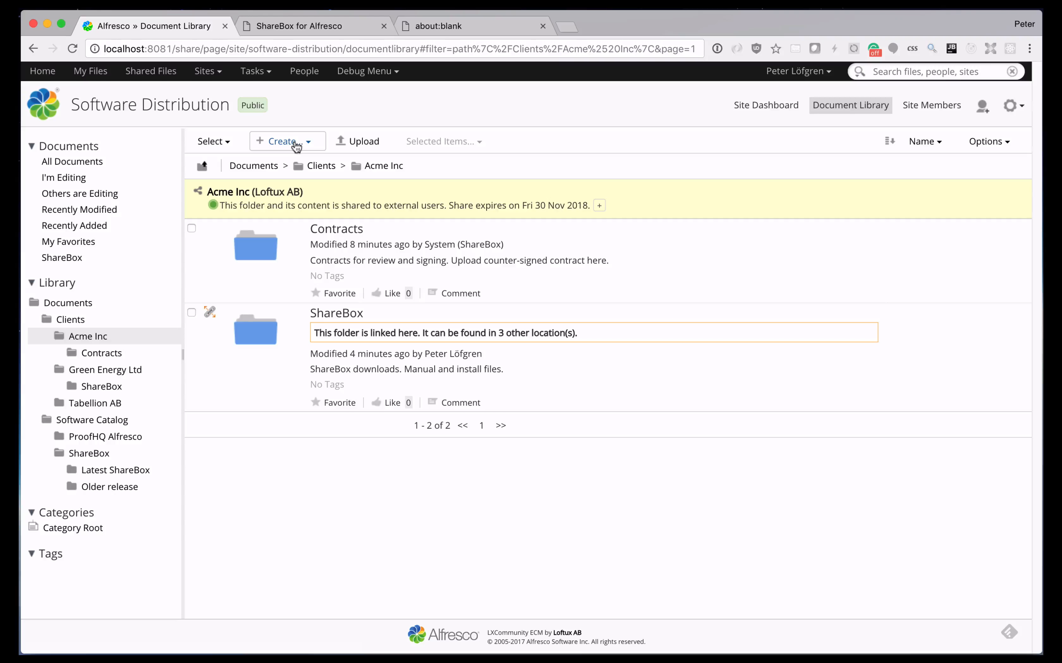
left_click(295, 147)
left_click(295, 163)
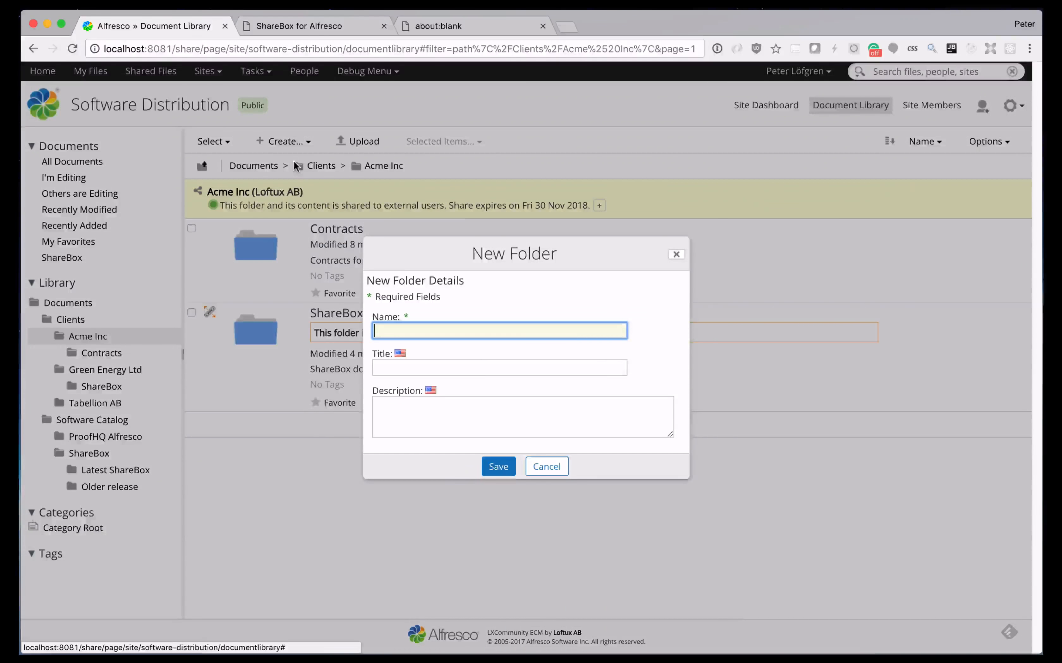
type("Internal Notes")
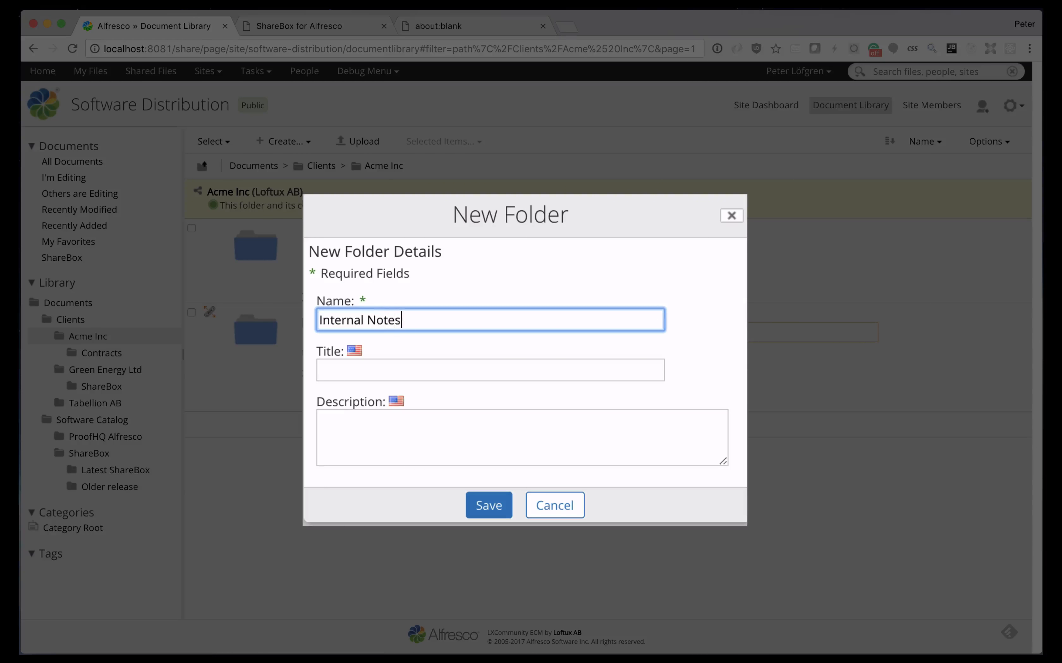
key("Tab")
key("Tab")
type("For inter")
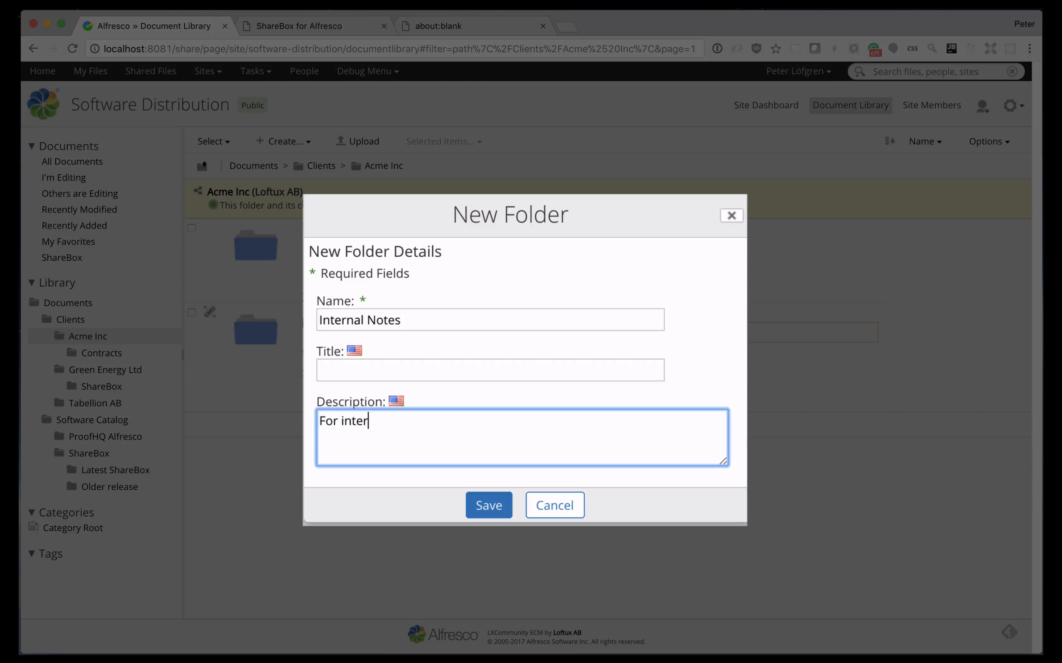
left_click(487, 505)
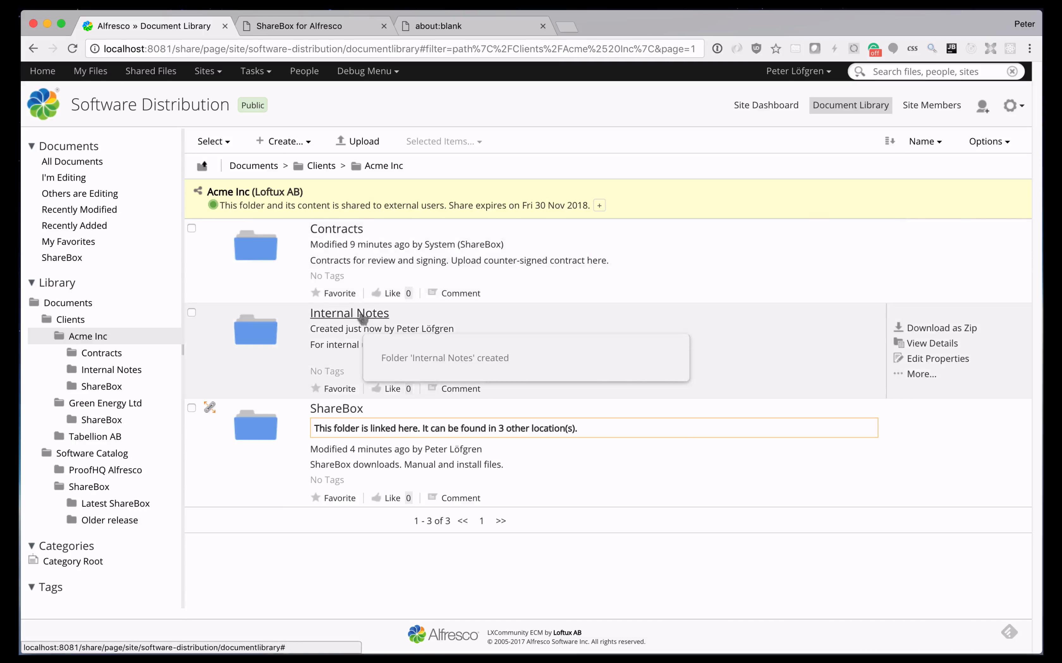
Upload Internal Notes.pdf to the Internal Notes folder and return to the Acme Inc folder
left_click(365, 314)
left_click_drag(1059, 385, 511, 382)
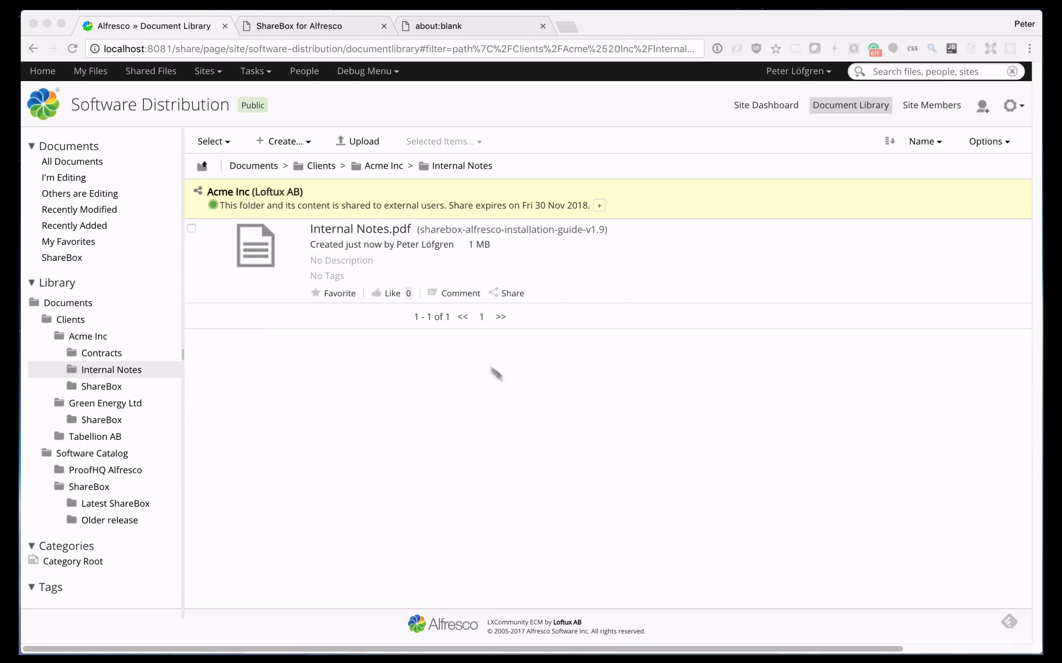
left_click(81, 338)
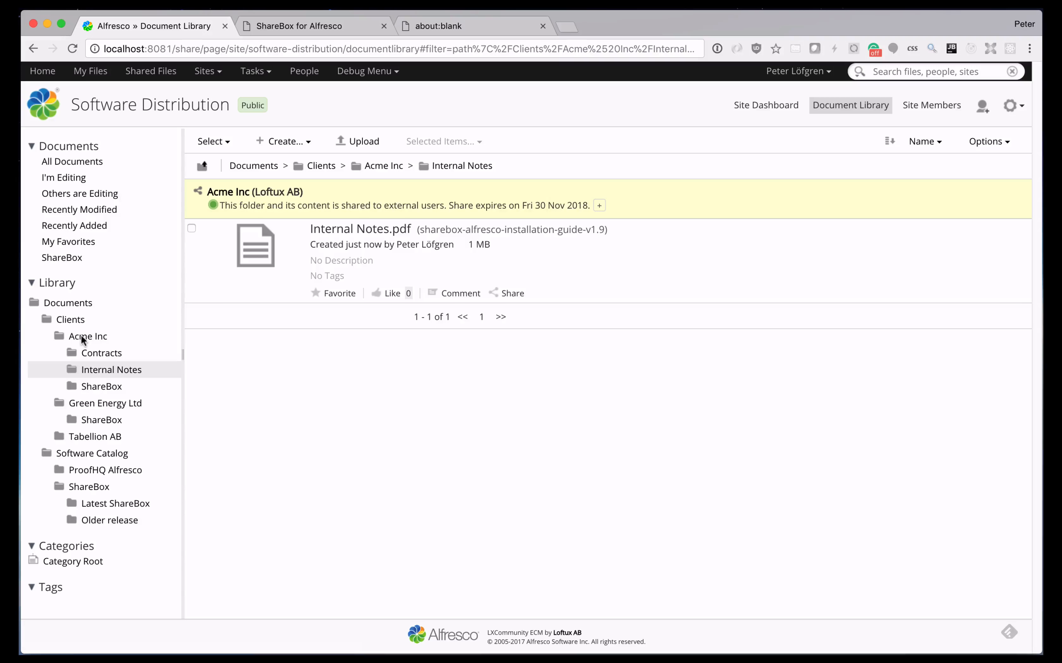
left_click(81, 336)
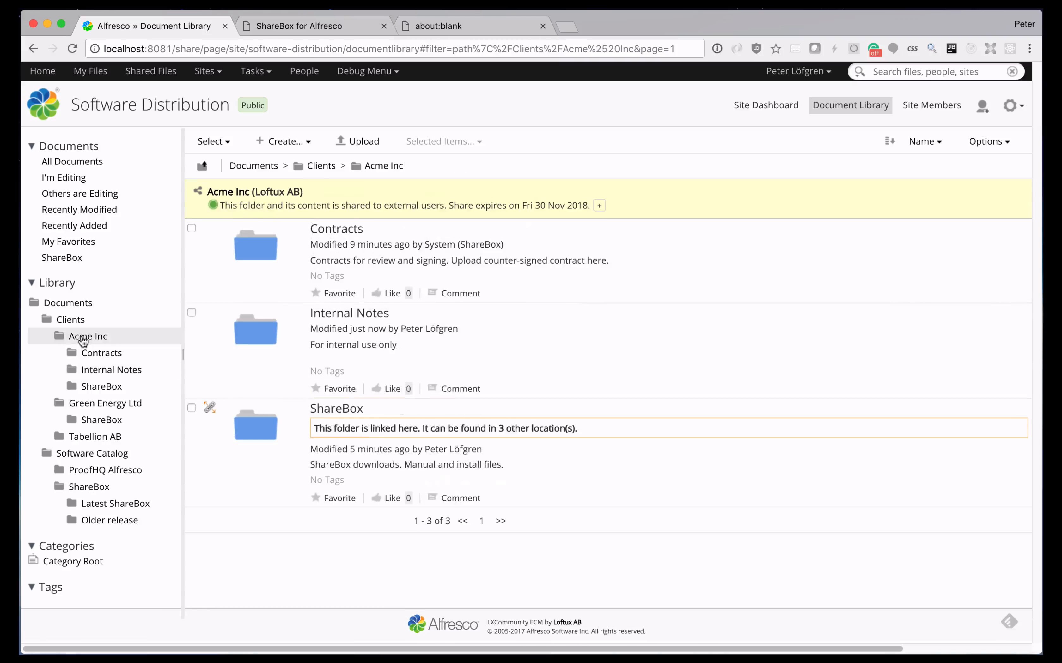
Refresh the external ShareBox page to check which folders are shared, and return to the Alfresco document library
left_click(311, 27)
key("super+r")
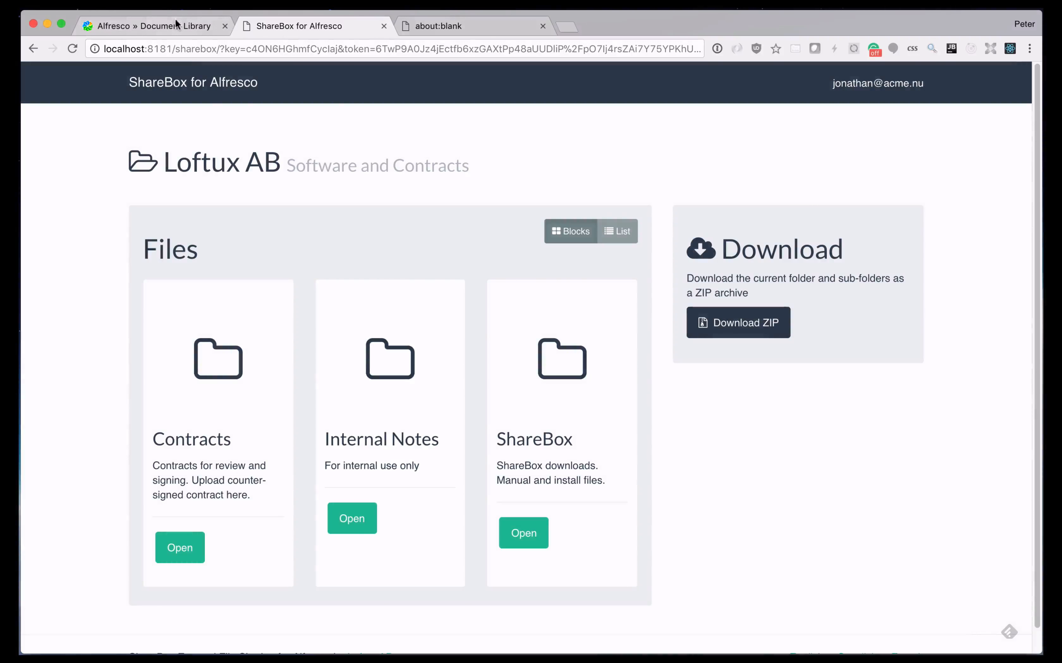
left_click(175, 26)
Exclude the Internal Notes folder from ShareBox sharing and check the refreshed external ShareBox page
mouse_move(677, 335)
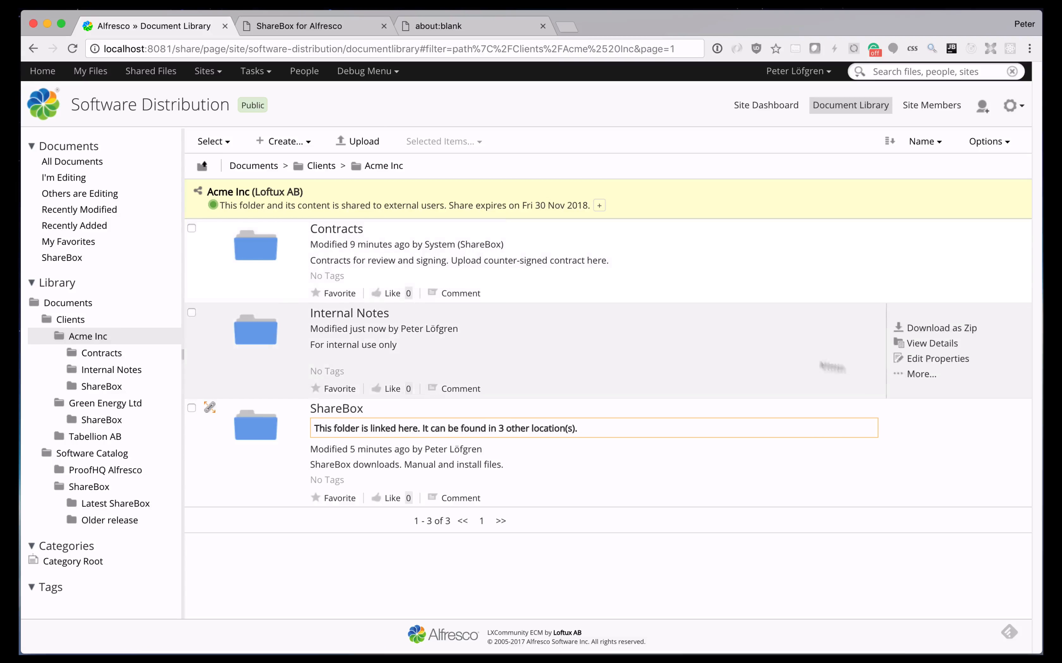
left_click(922, 372)
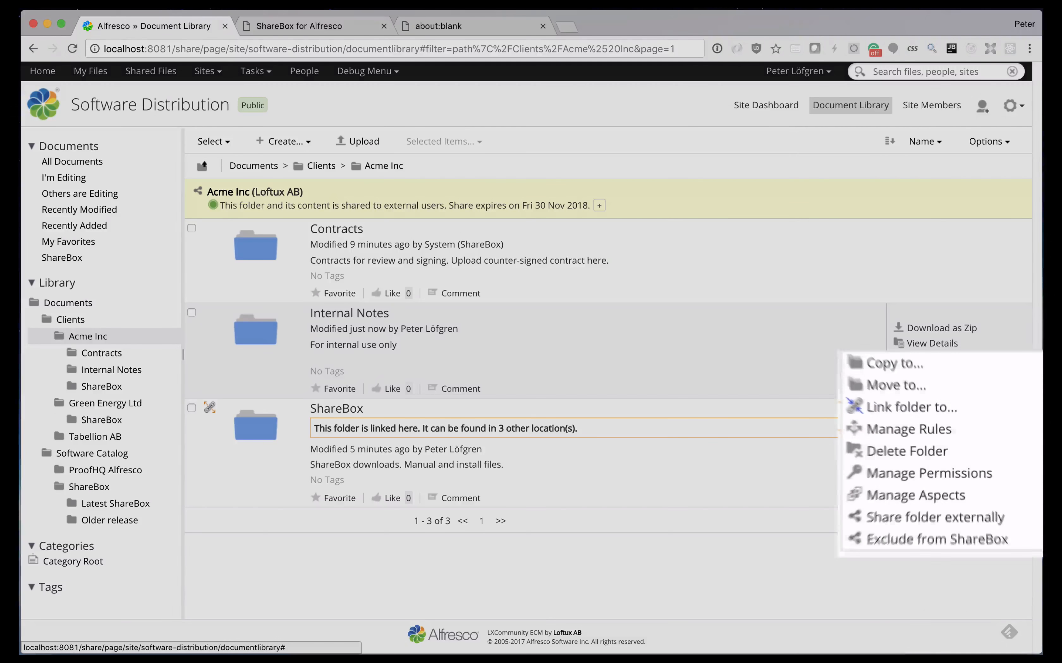
left_click(922, 543)
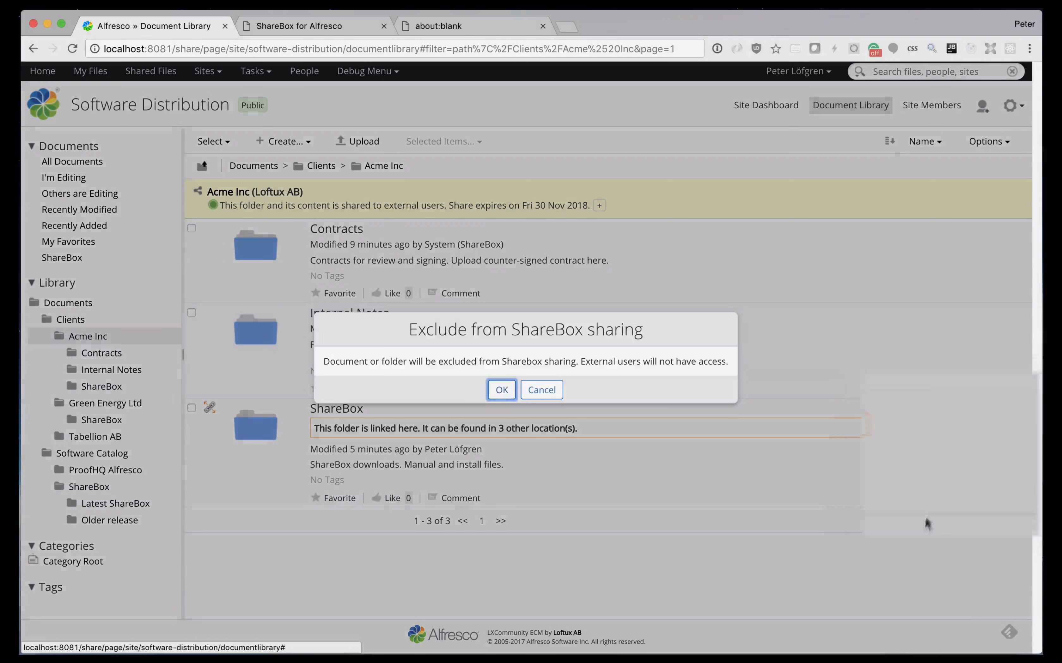
left_click(501, 391)
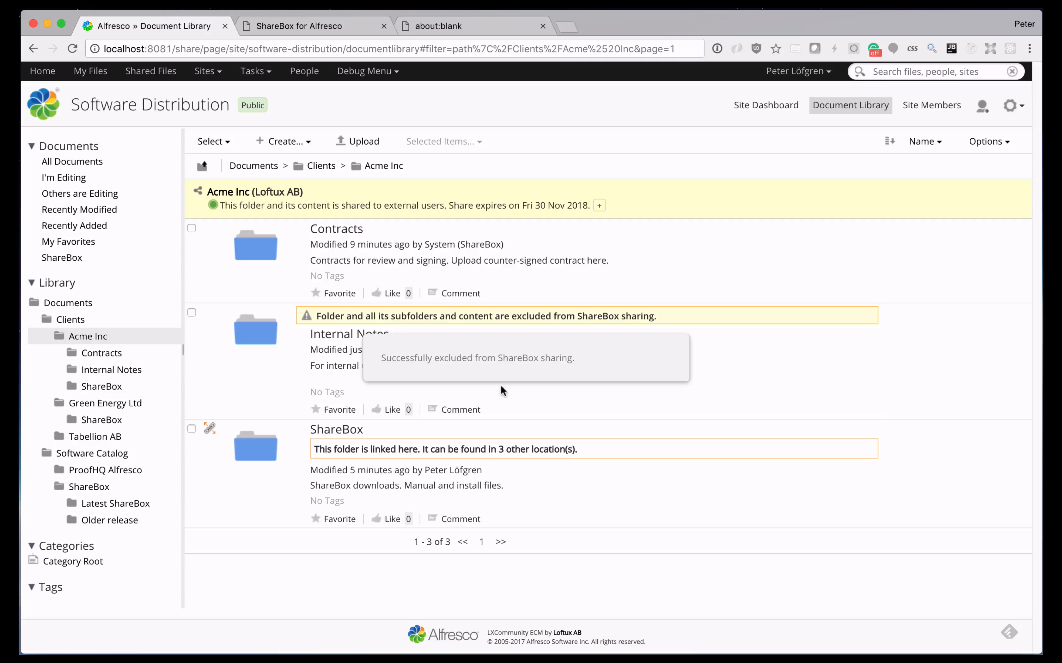
left_click(311, 27)
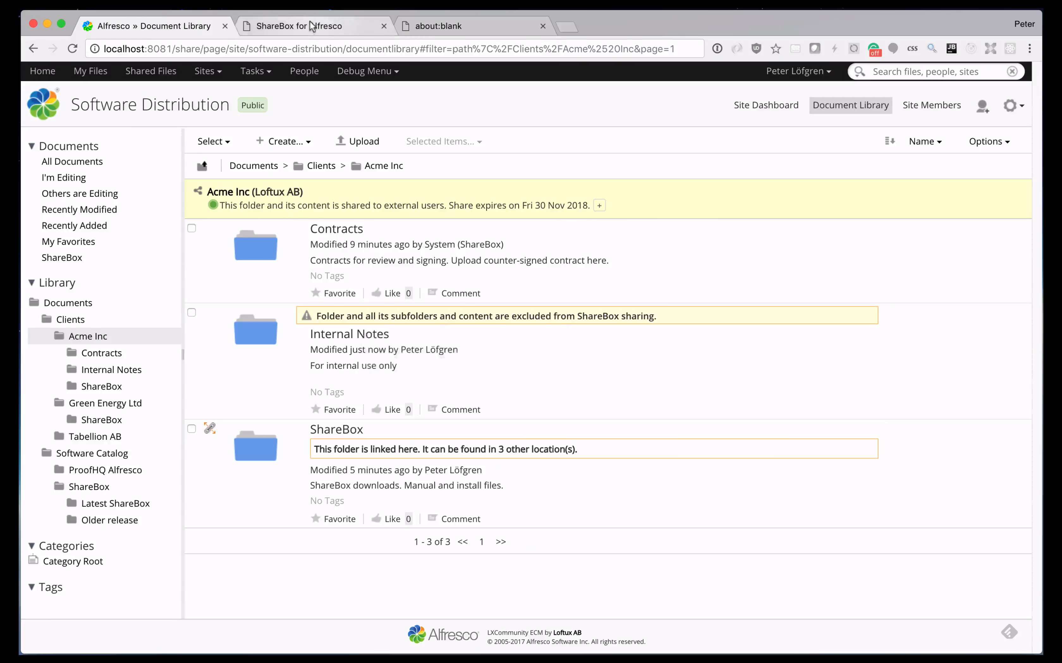
key("super+r")
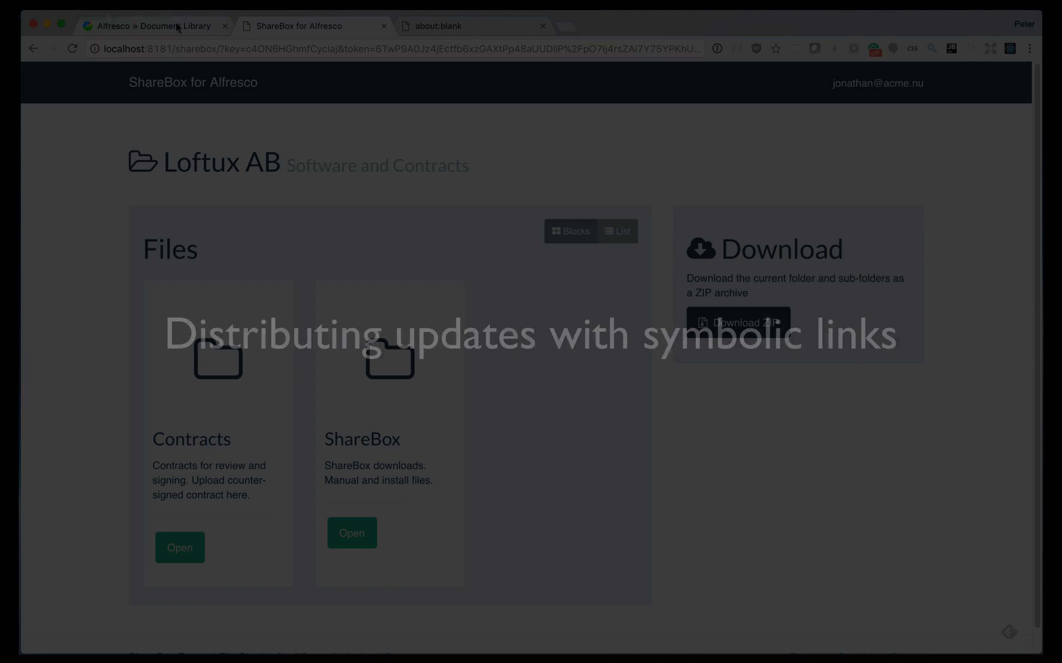
Return to the Alfresco document library, check the Clients folder shares, and open Latest ShareBox from Software Catalog > ShareBox
left_click(177, 24)
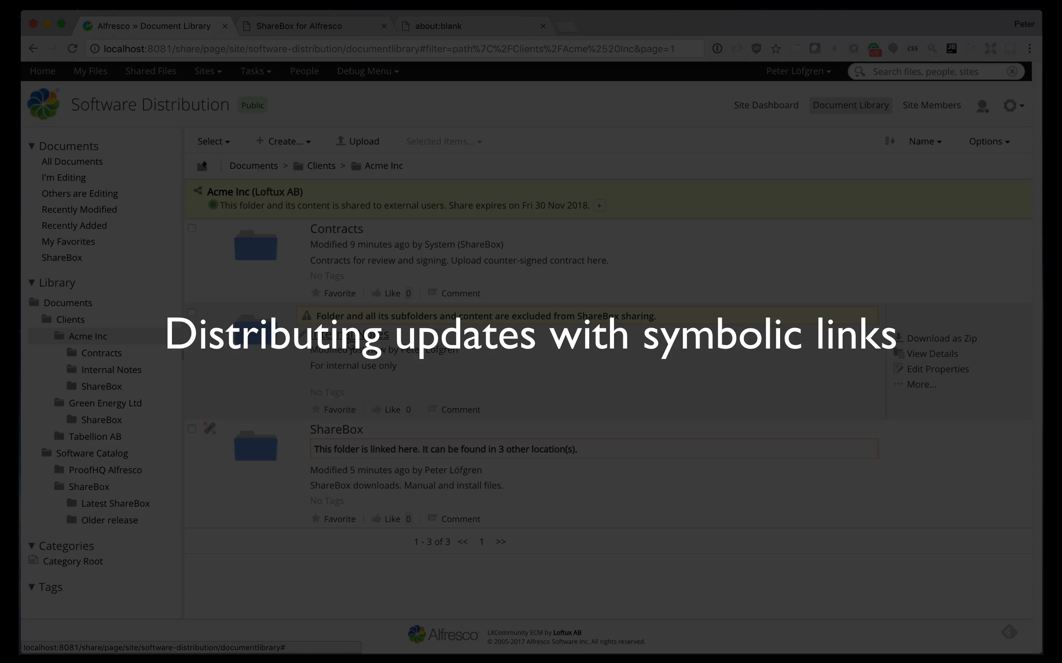
left_click(70, 320)
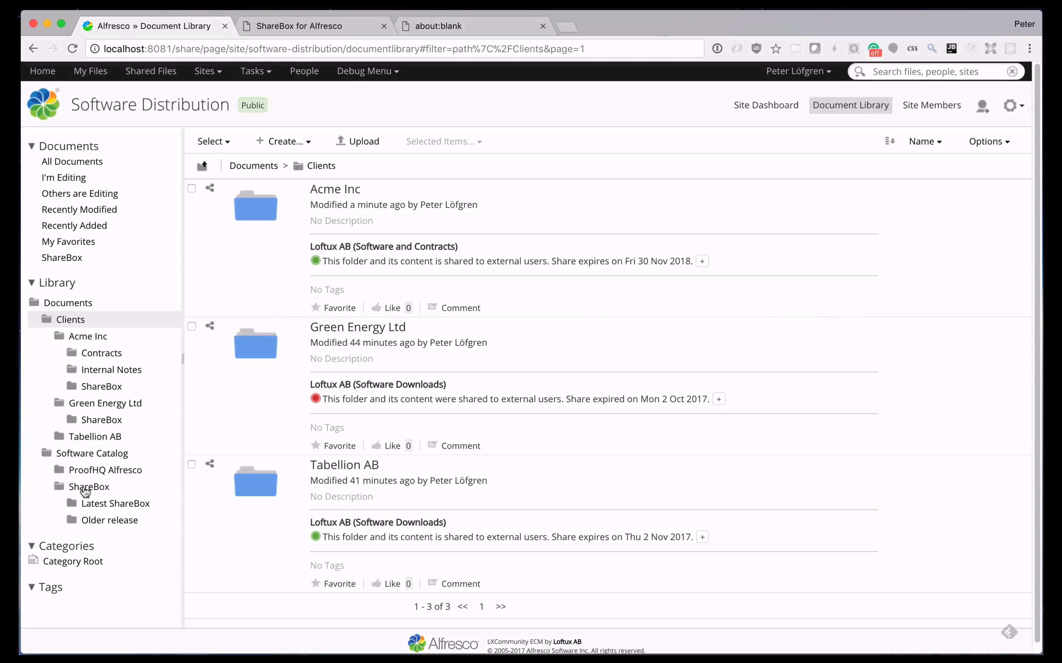
left_click(88, 487)
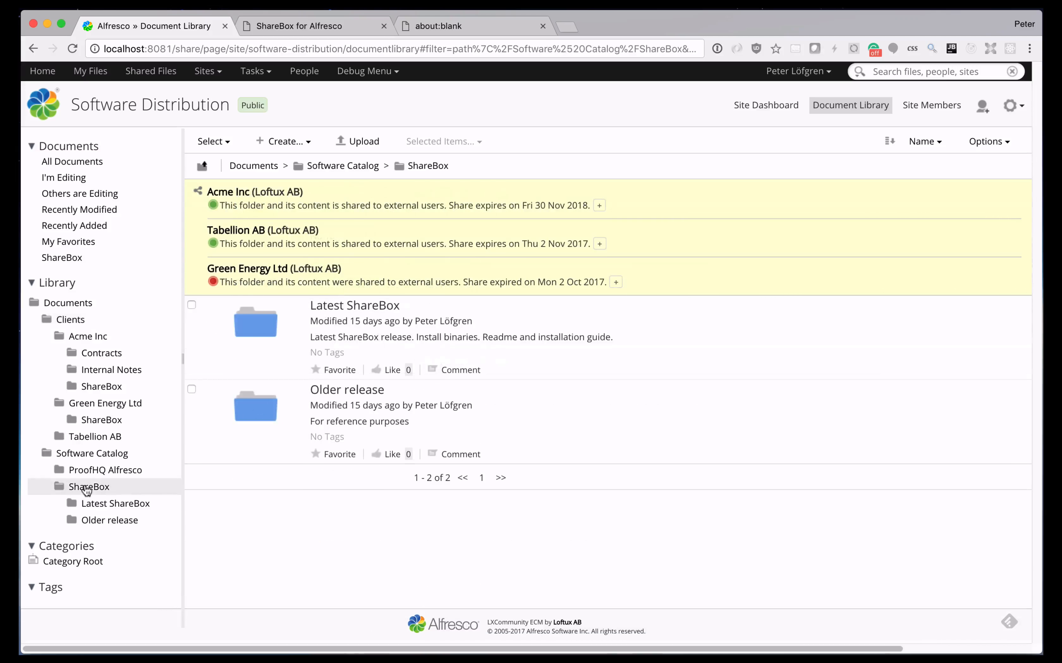
left_click(351, 314)
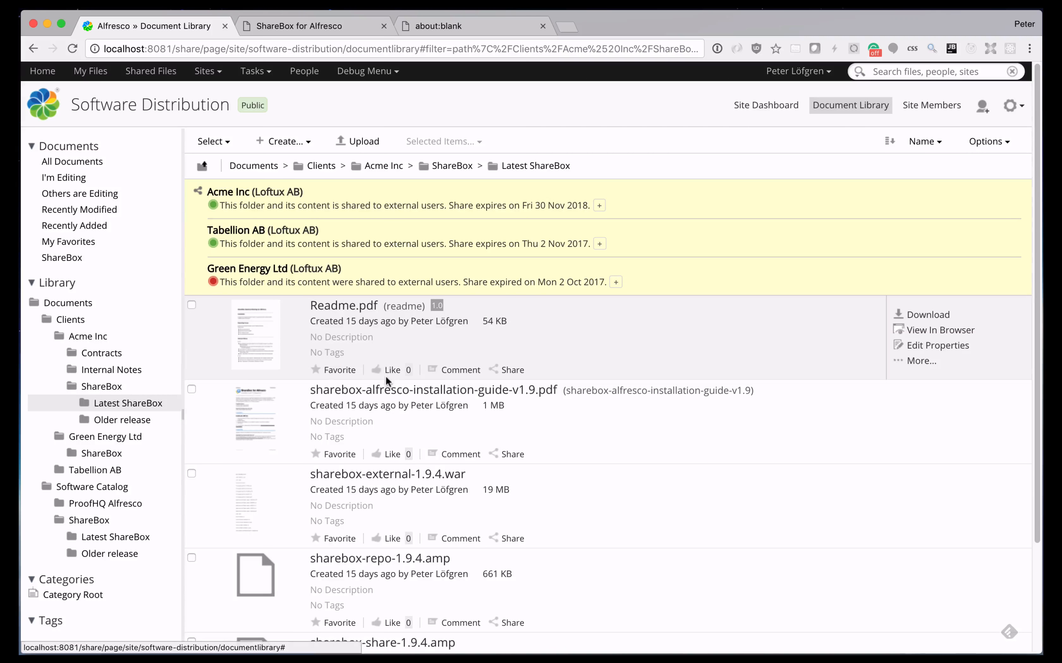
scroll(386, 375, "down", 1)
scroll(385, 376, "down", 3)
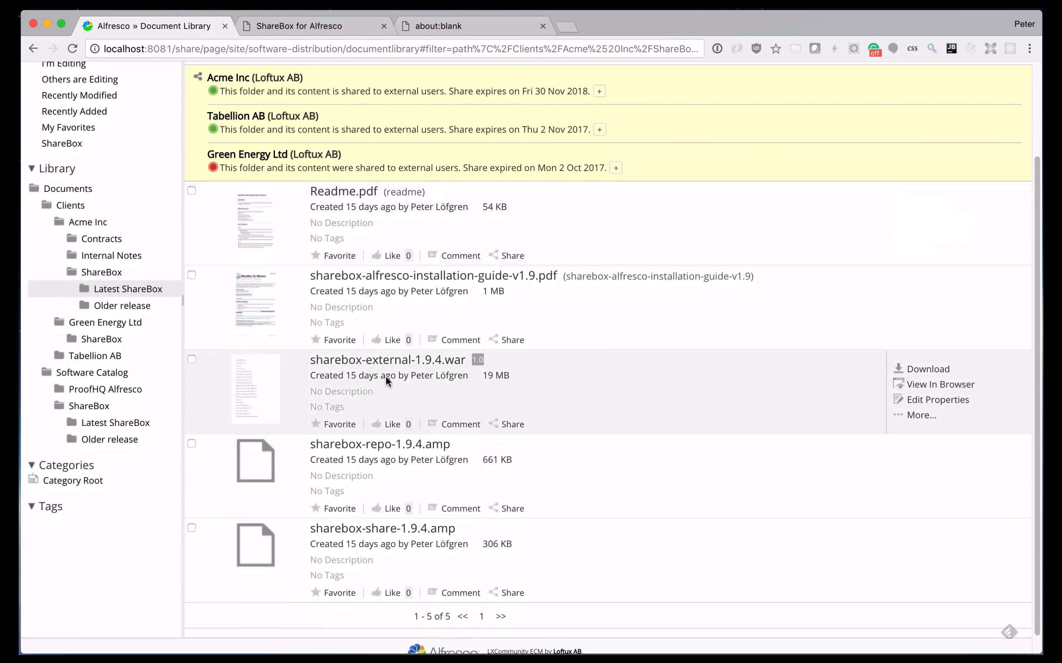
Move the 1.9.4 external, repo and share files to Older release, and upload their 1.9.5 replacements with the updated Readme.pdf to Latest ShareBox
left_click_drag(265, 365, 114, 424)
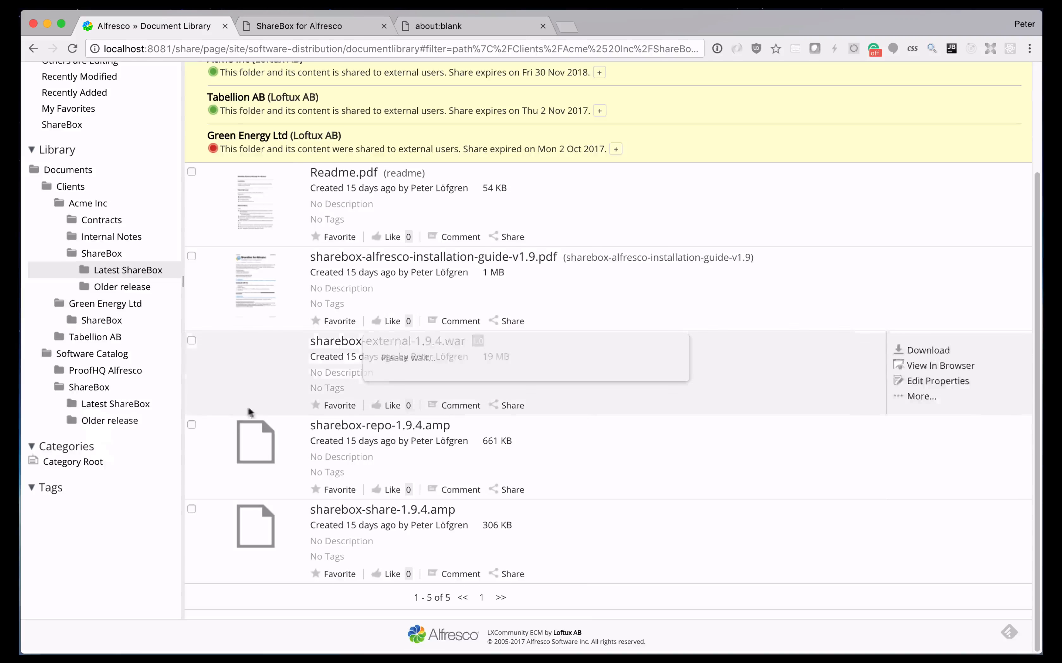
left_click_drag(261, 443, 115, 490)
left_click_drag(255, 486, 110, 537)
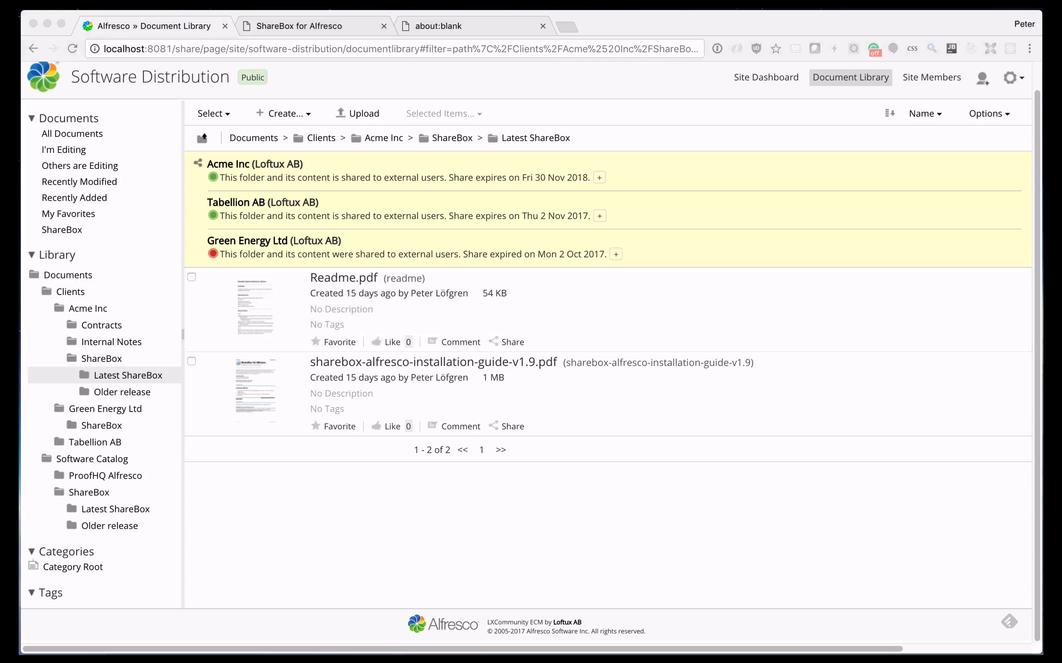
left_click_drag(788, 307, 484, 362)
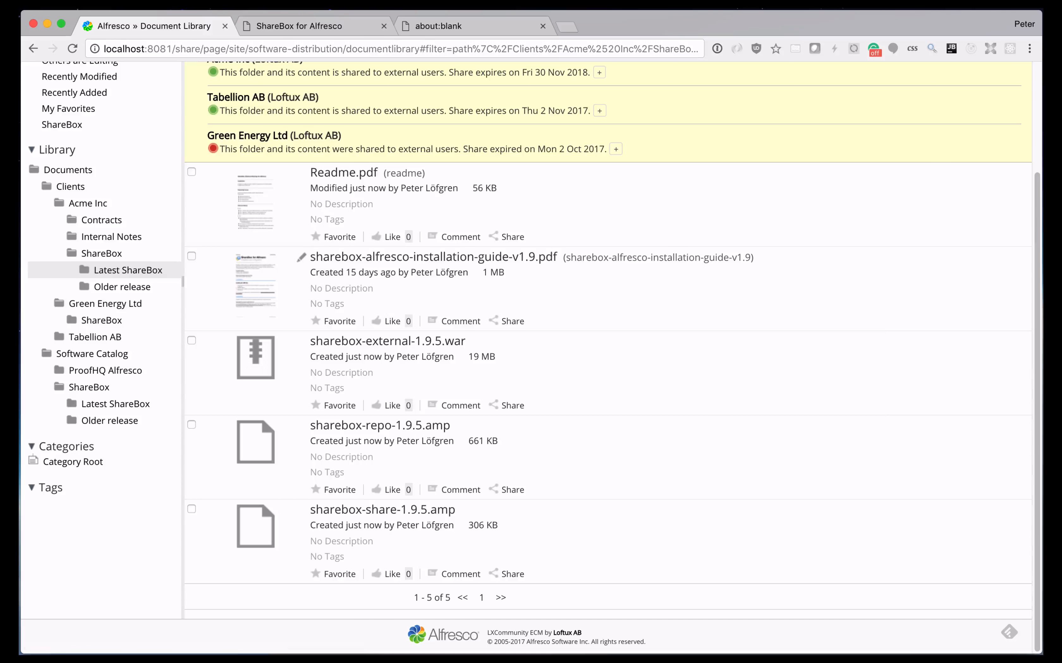
Open ShareBox > Latest ShareBox on the external ShareBox page and check the files offered to the client
left_click(326, 27)
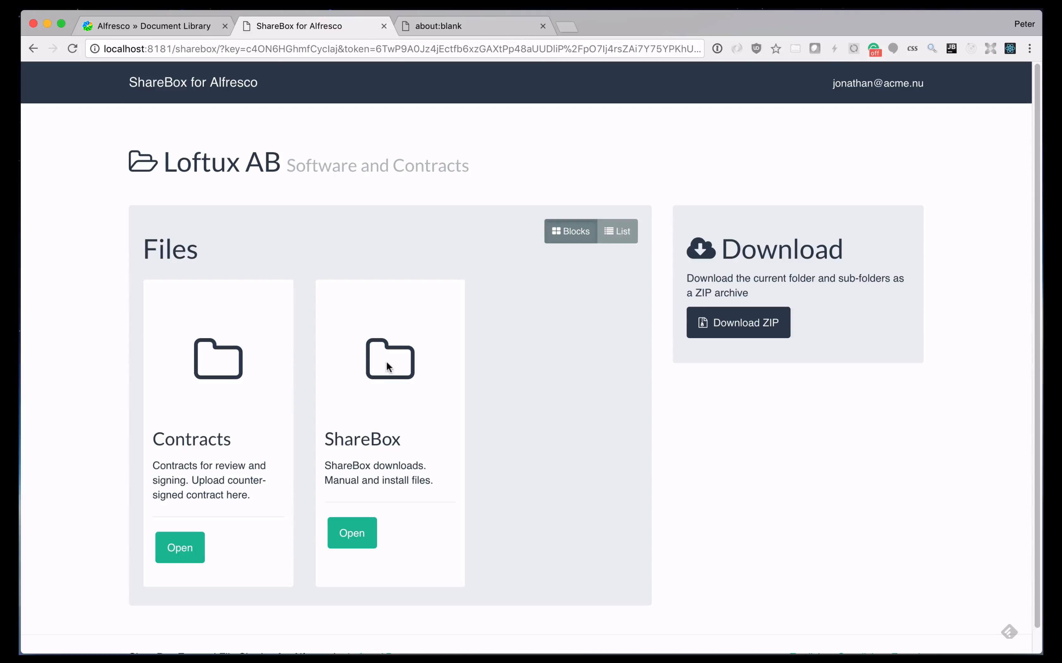
left_click(355, 529)
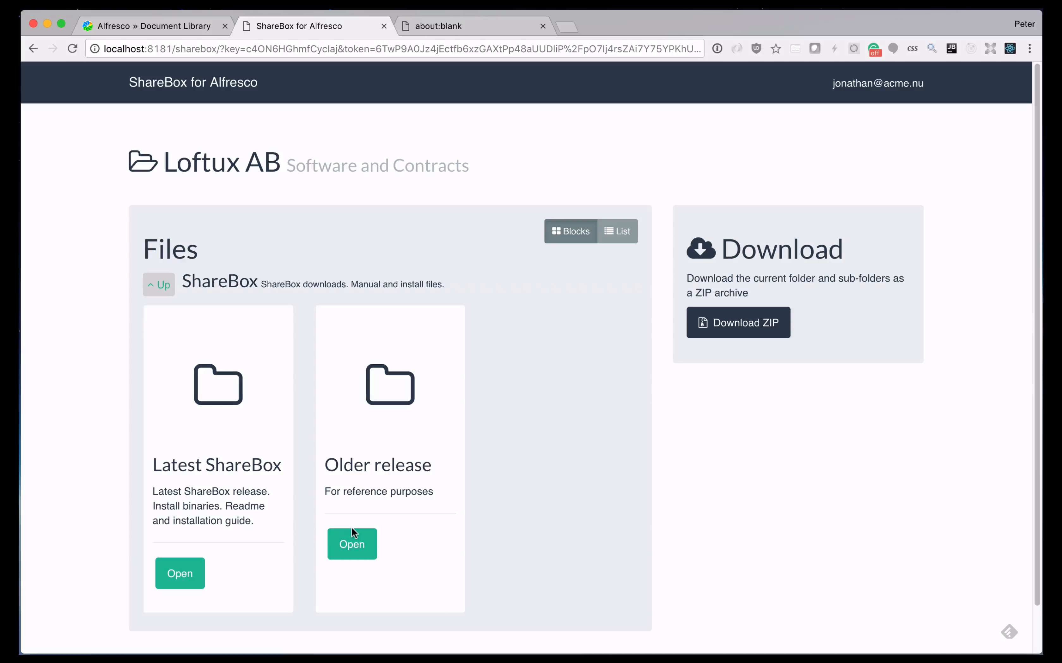
left_click(198, 577)
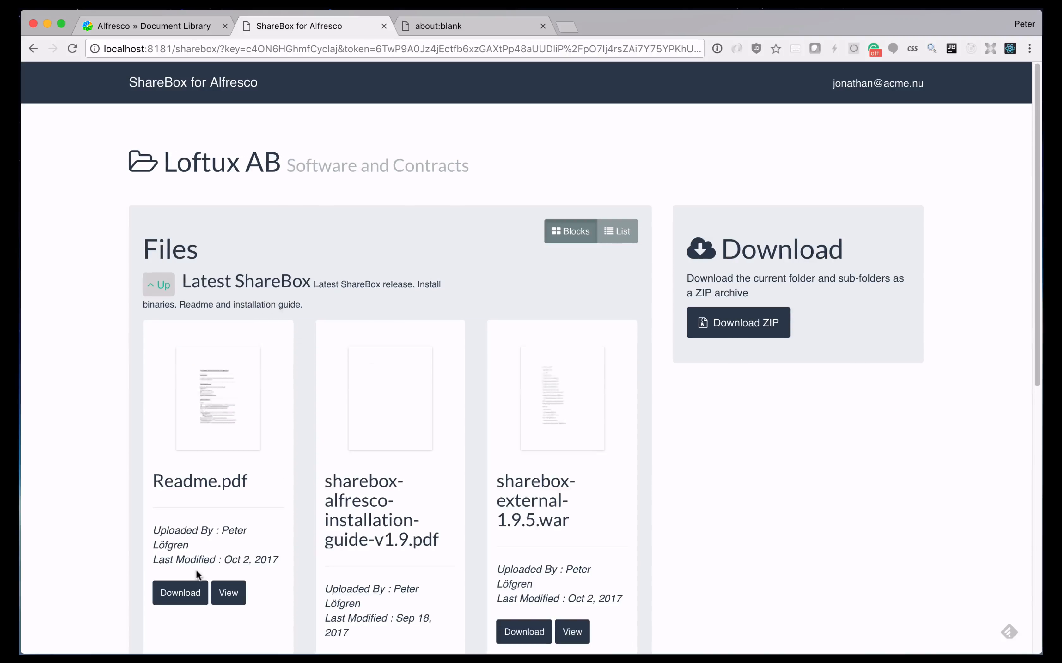
scroll(380, 490, "down", 6)
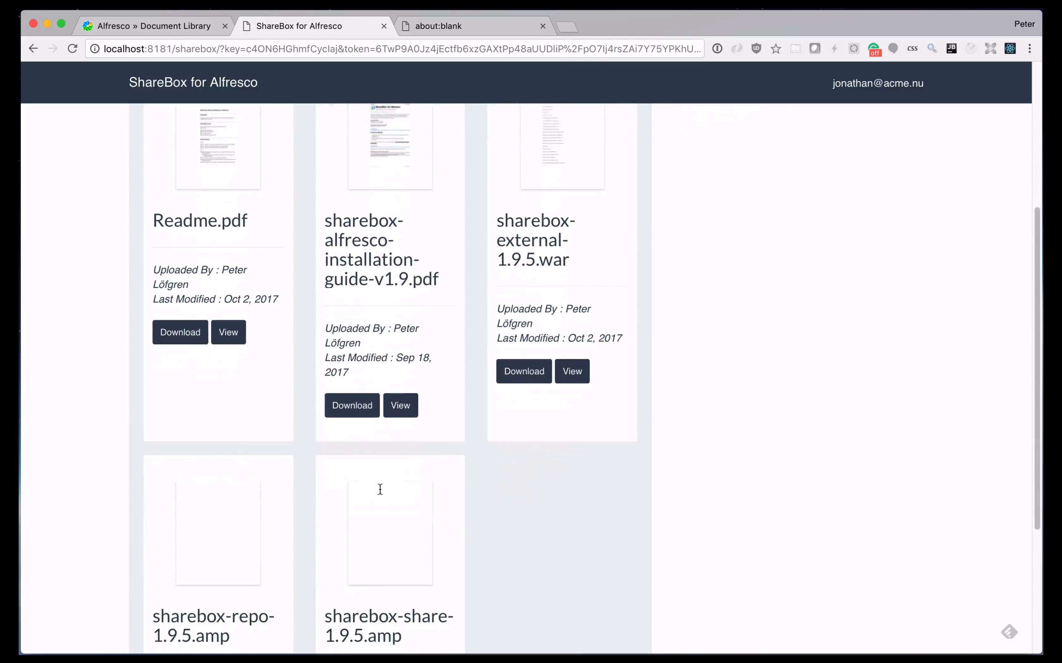
scroll(380, 490, "down", 4)
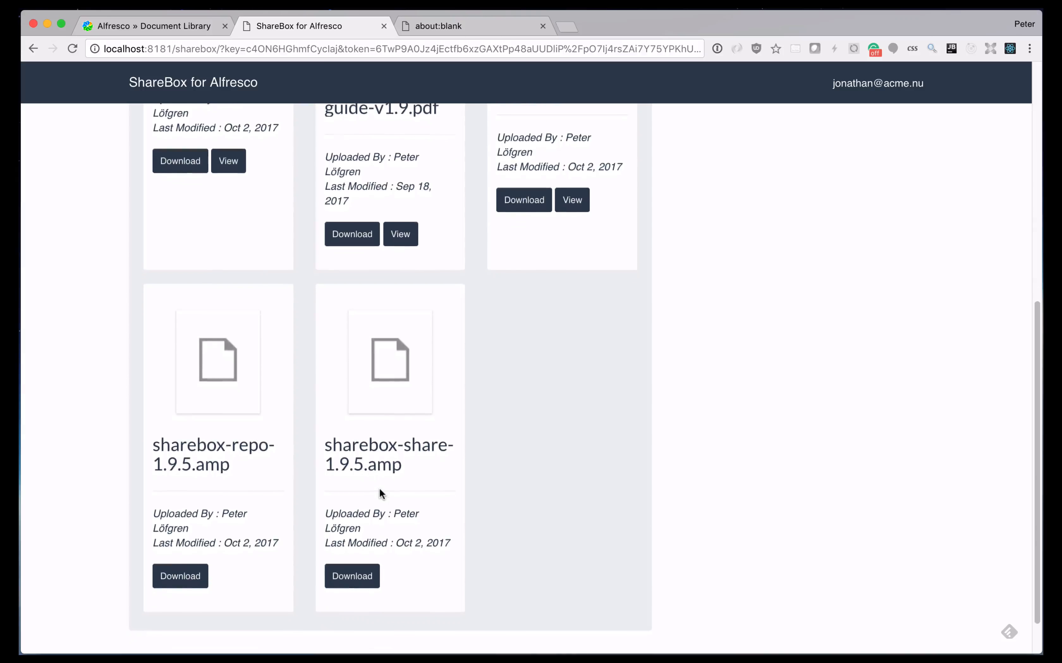
scroll(380, 492, "up", 10)
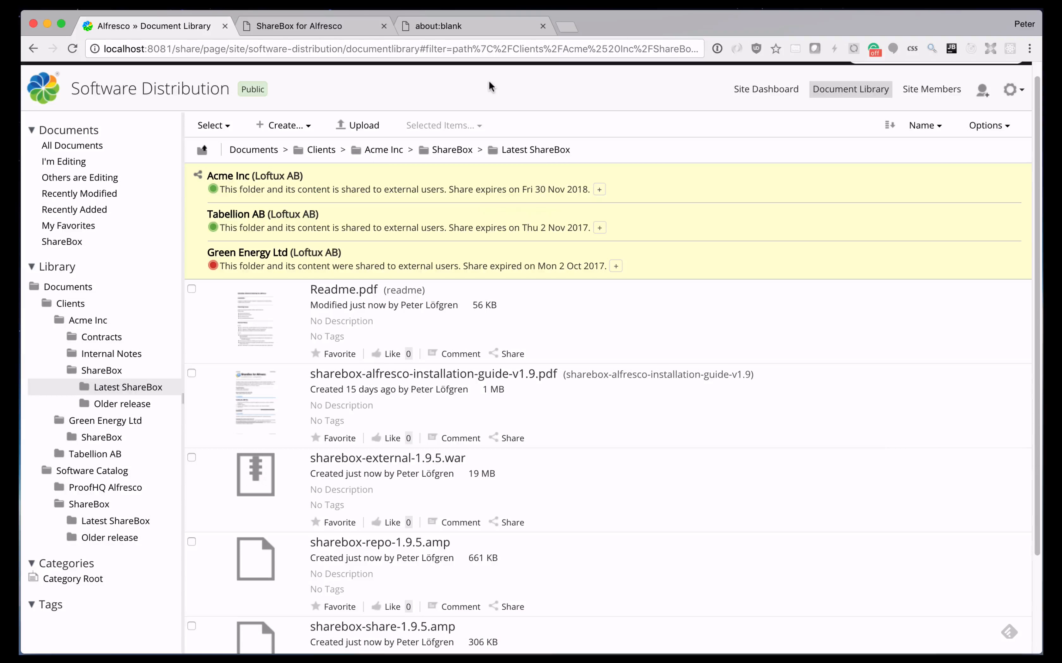
View the expanded sharing details of Acme Inc and Green Energy Ltd in Alfresco's Latest ShareBox folder, then collapse them
left_click(599, 191)
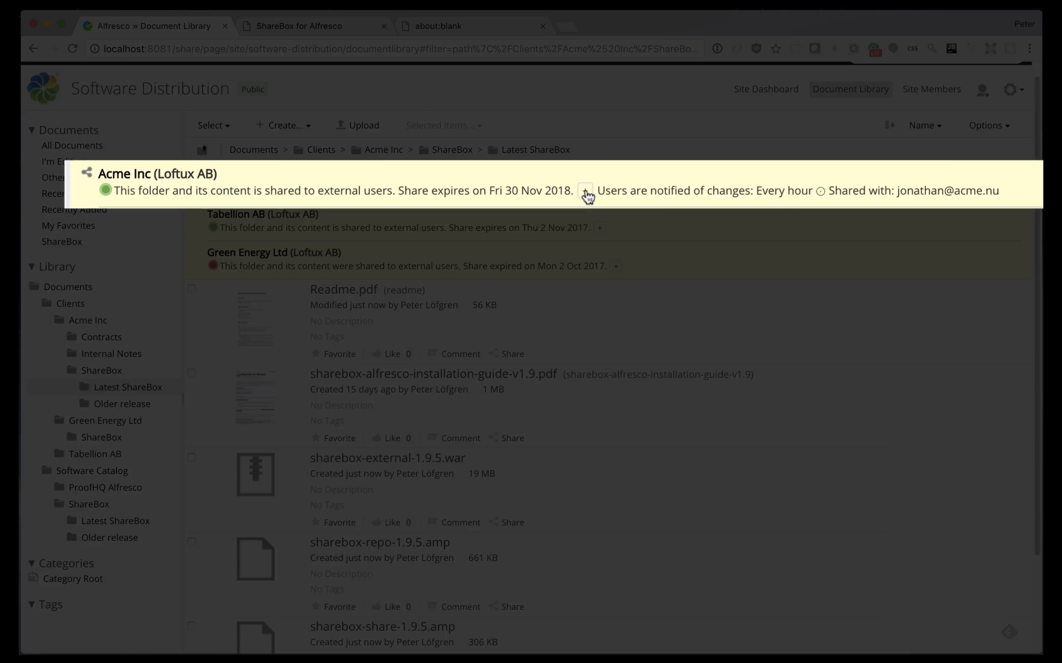
left_click(586, 193)
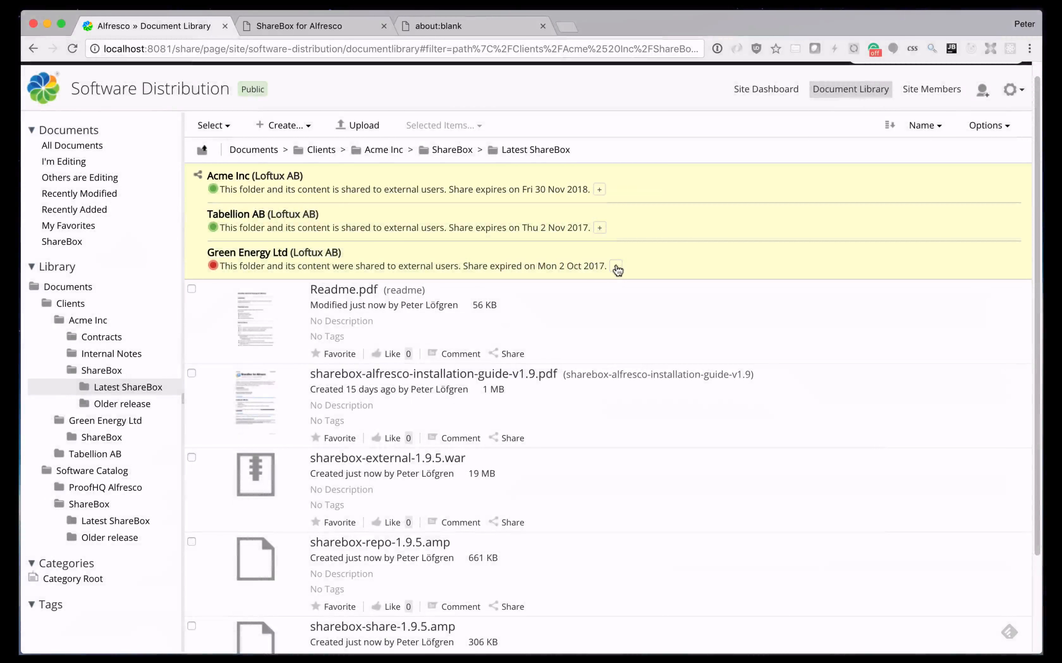
left_click(616, 266)
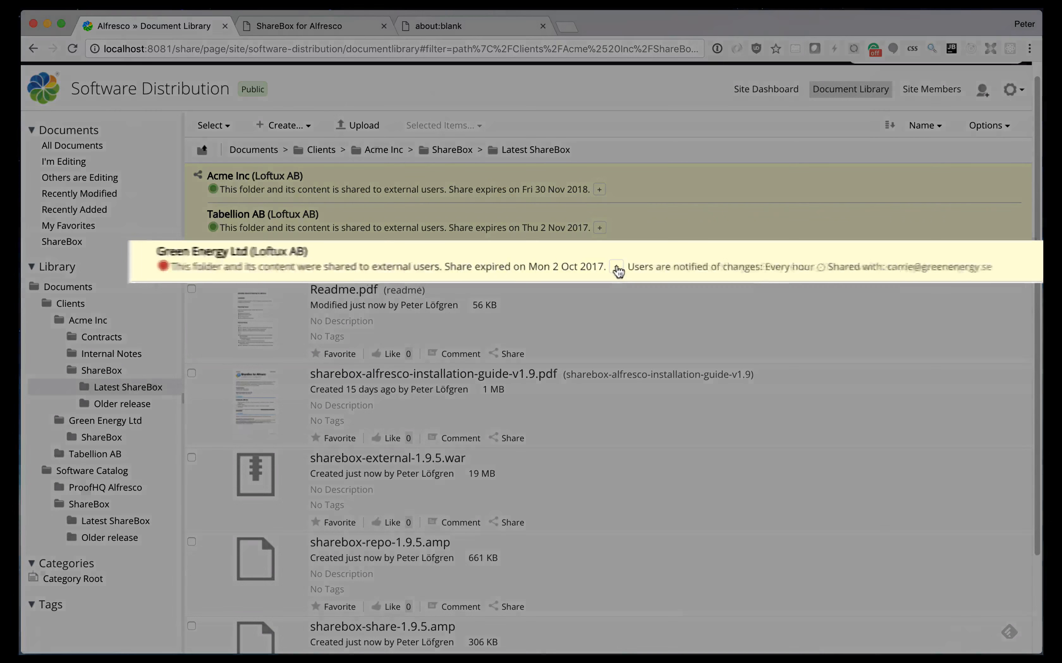
left_click(600, 268)
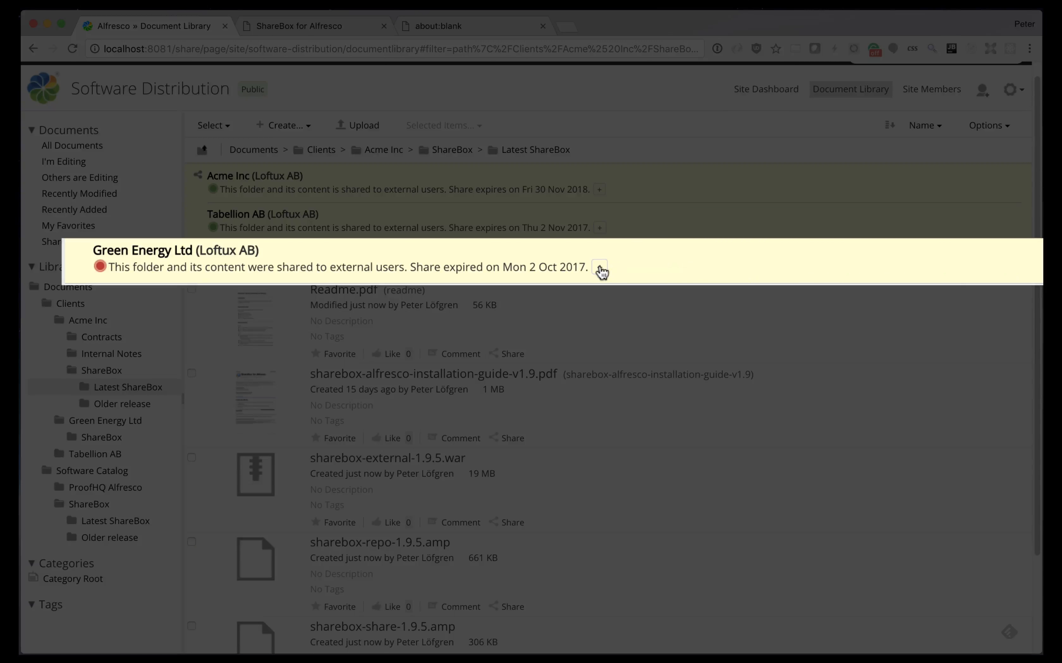
Go to the Green Energy Ltd folder in Clients, edit its external sharing, and set the expiry date to 2/10/2018
left_click(124, 253)
mouse_move(491, 360)
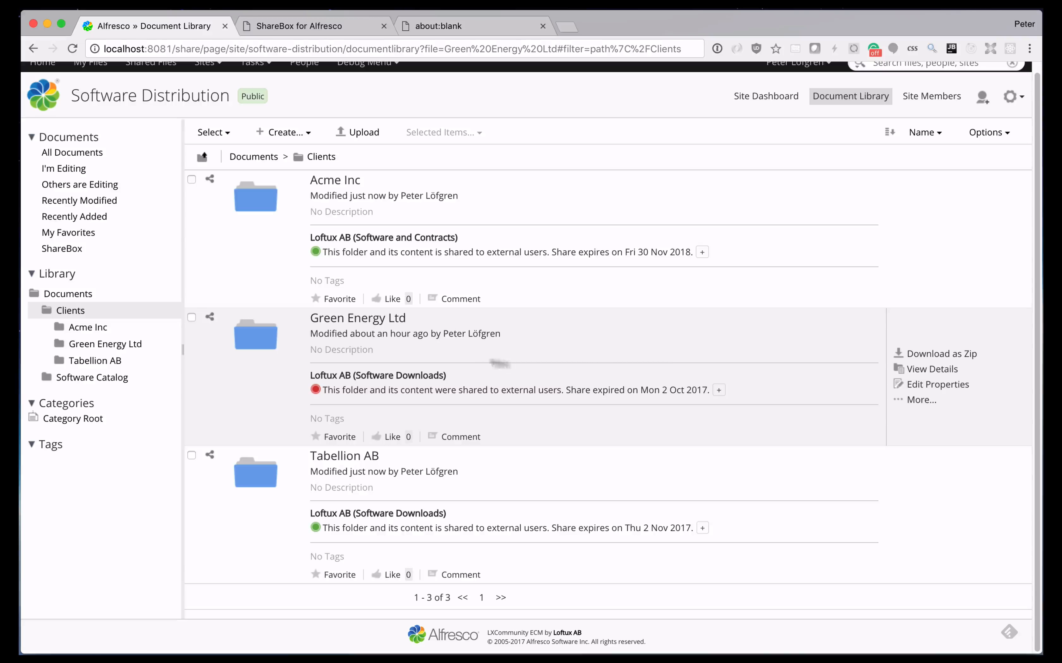
left_click(917, 402)
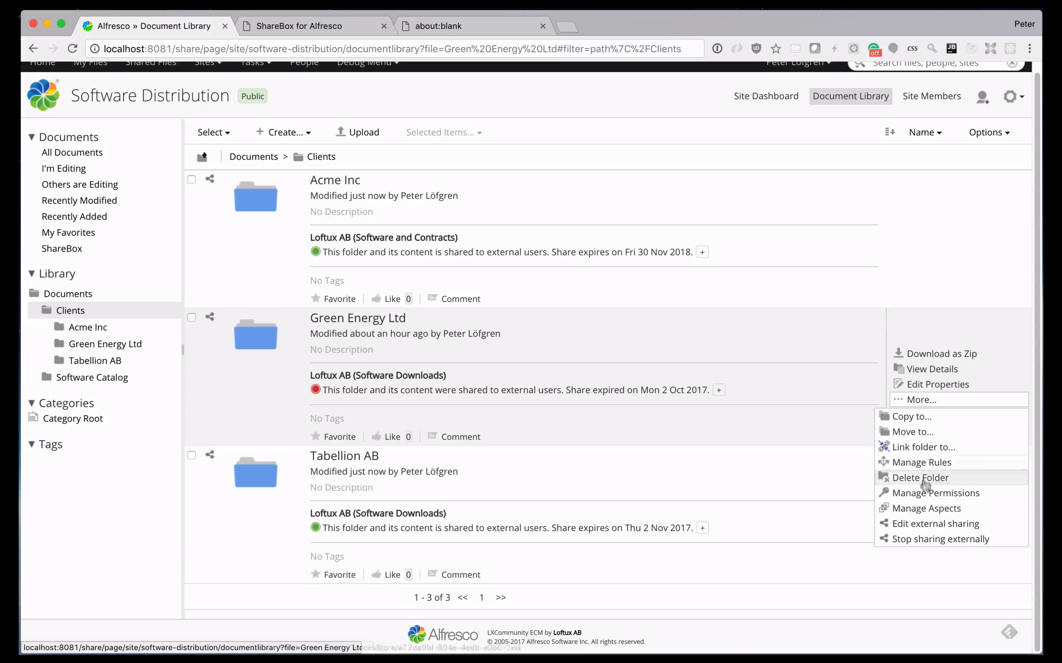
left_click(923, 524)
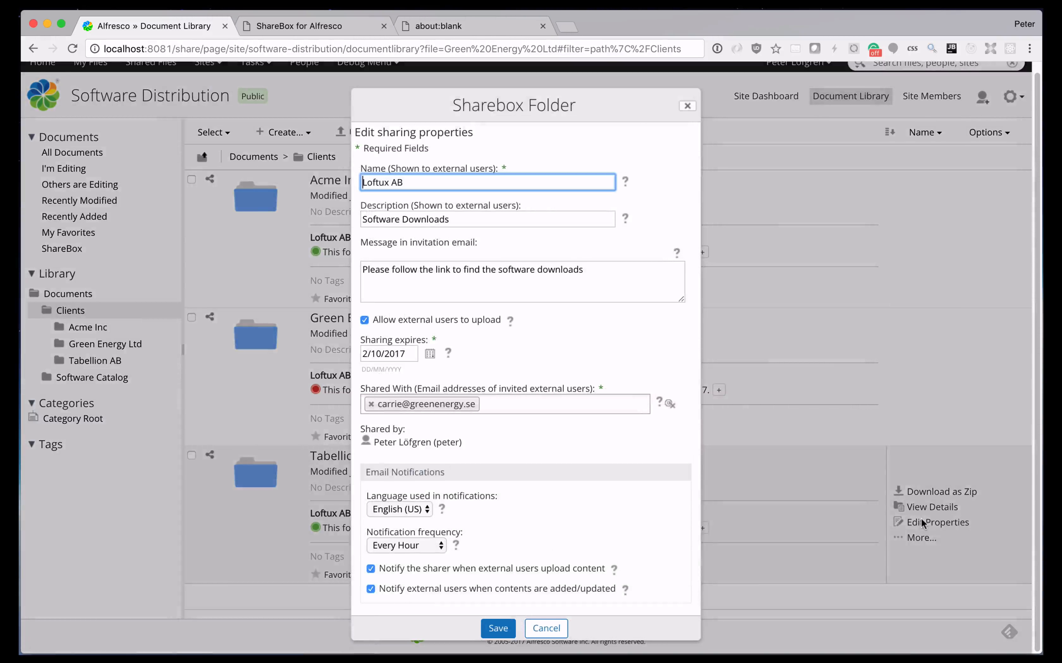
left_click(405, 353)
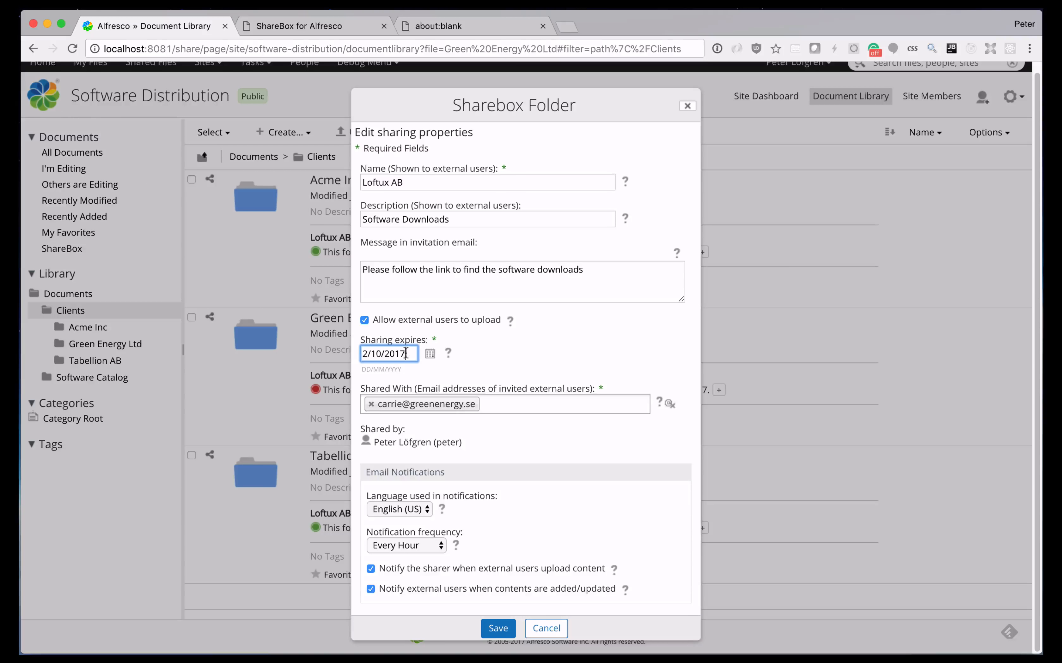
key("BackSpace")
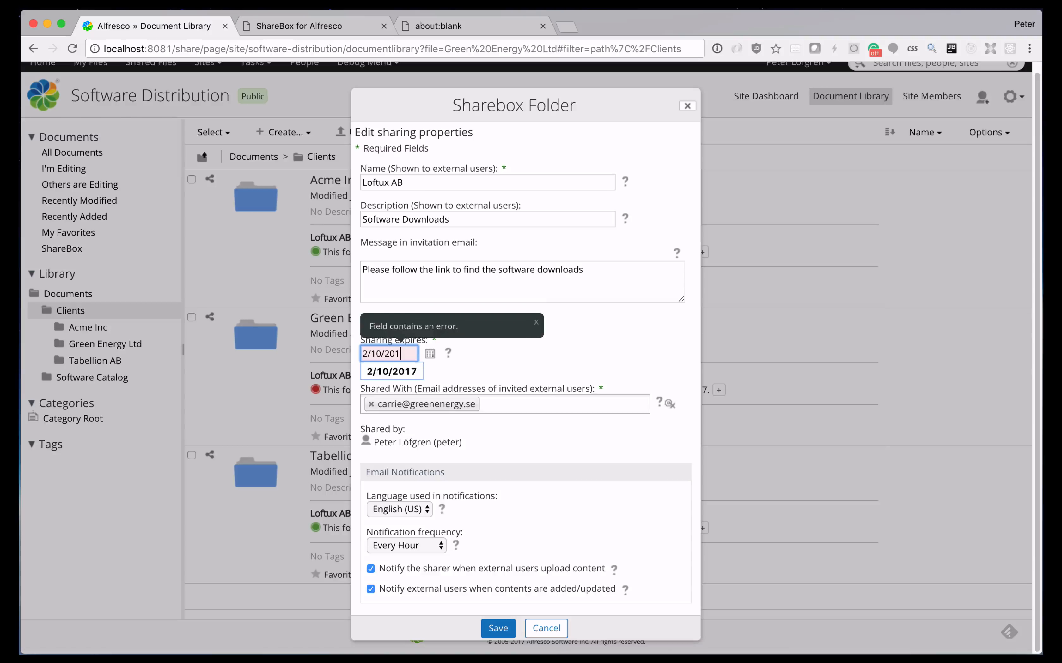
type("8")
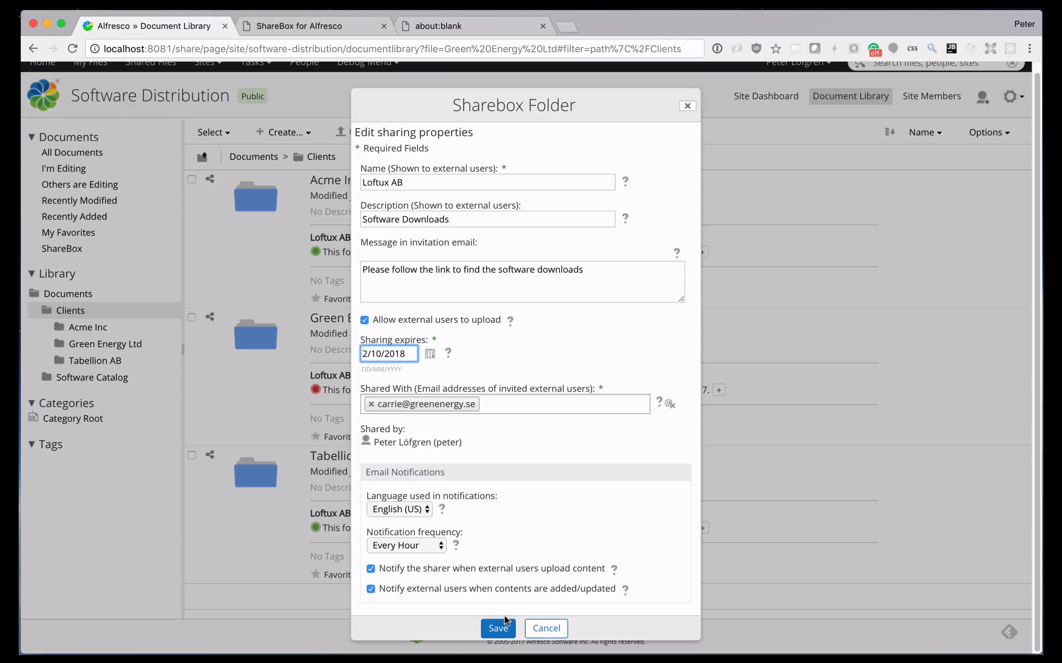
Add a second Green Energy contact's e-mail address to the invited external users and save the sharing properties
left_click(511, 400)
type("robe")
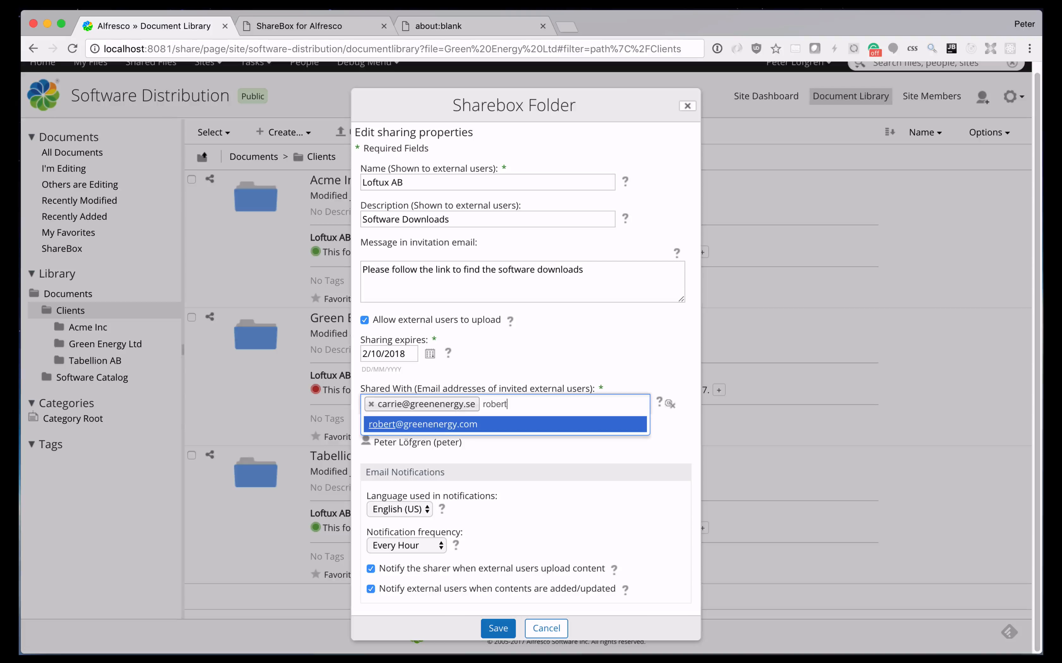
type("rt")
key("Return")
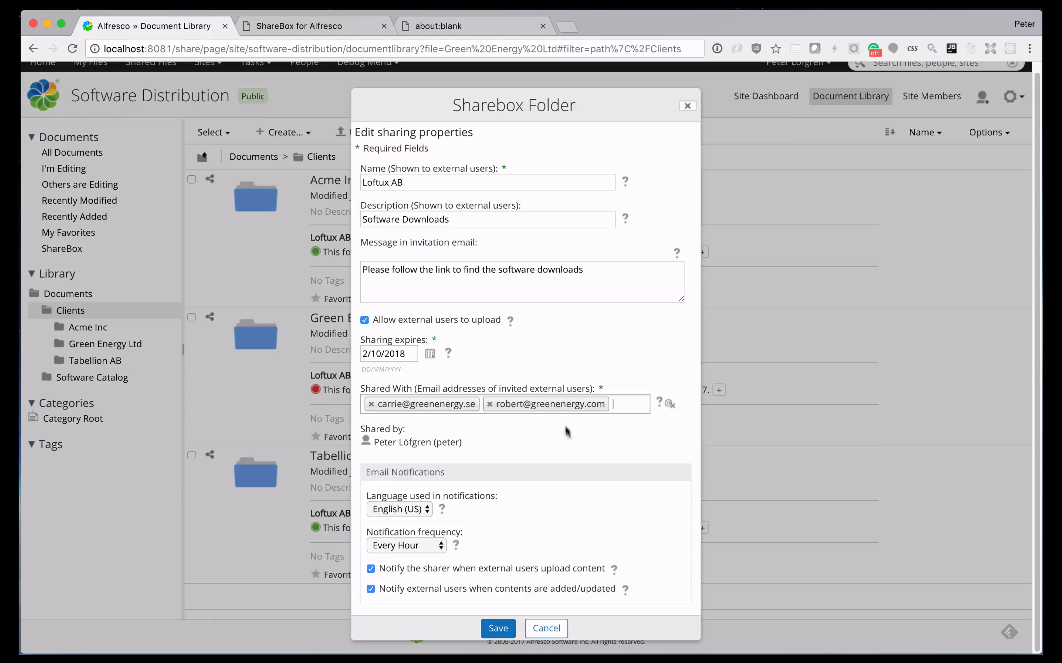
left_click(498, 629)
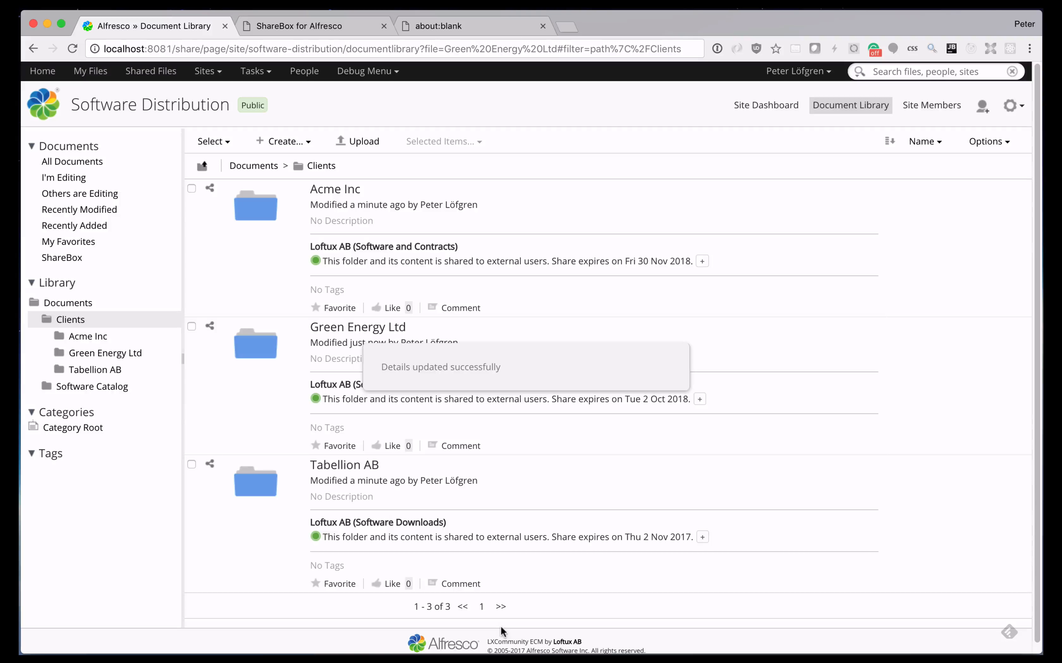